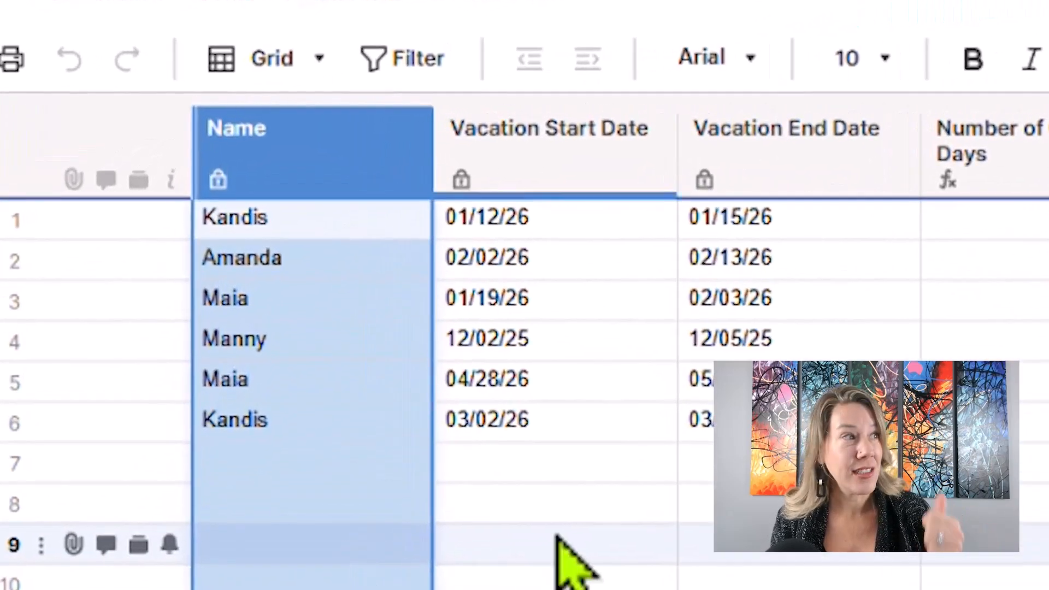
click(555, 541)
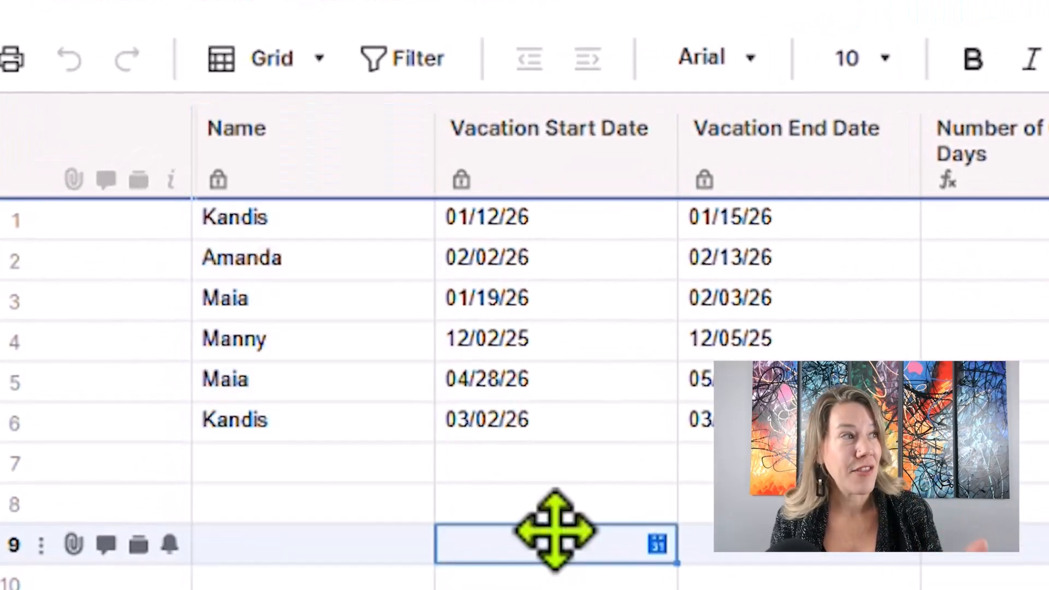
click(787, 510)
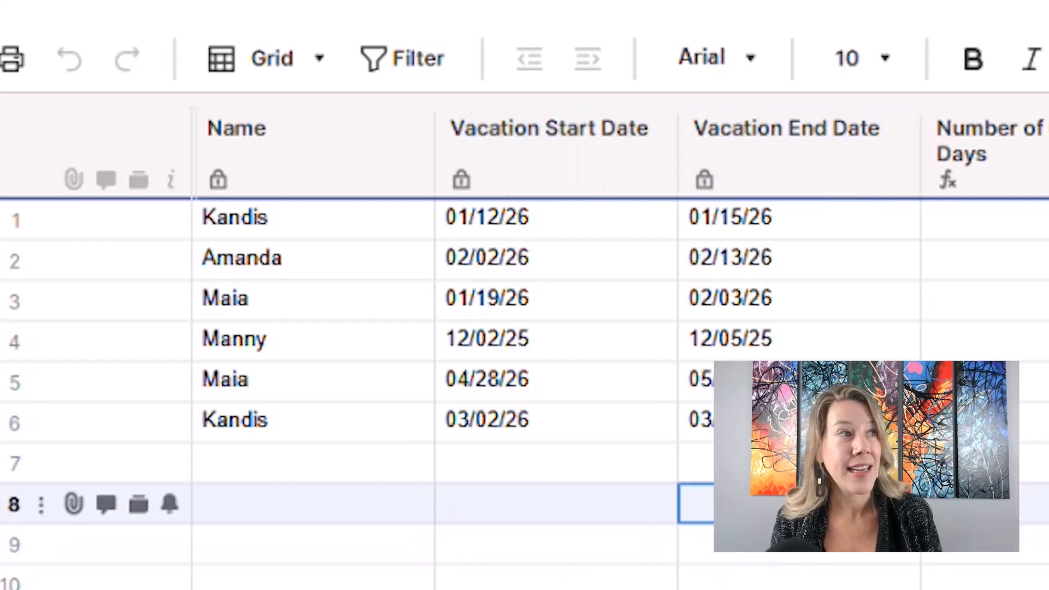
click(1011, 505)
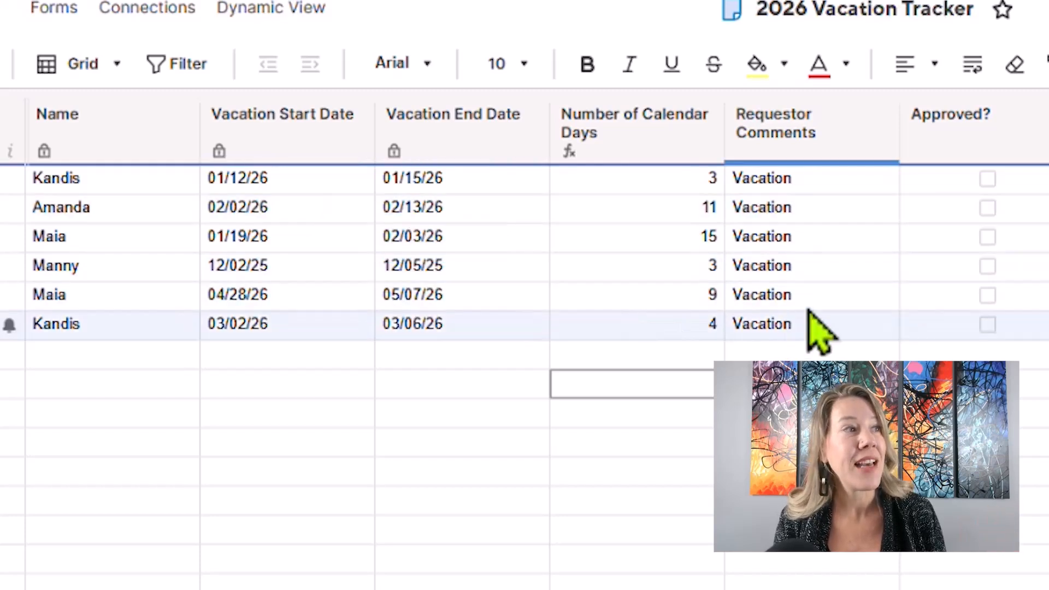
drag(811, 178, 833, 327)
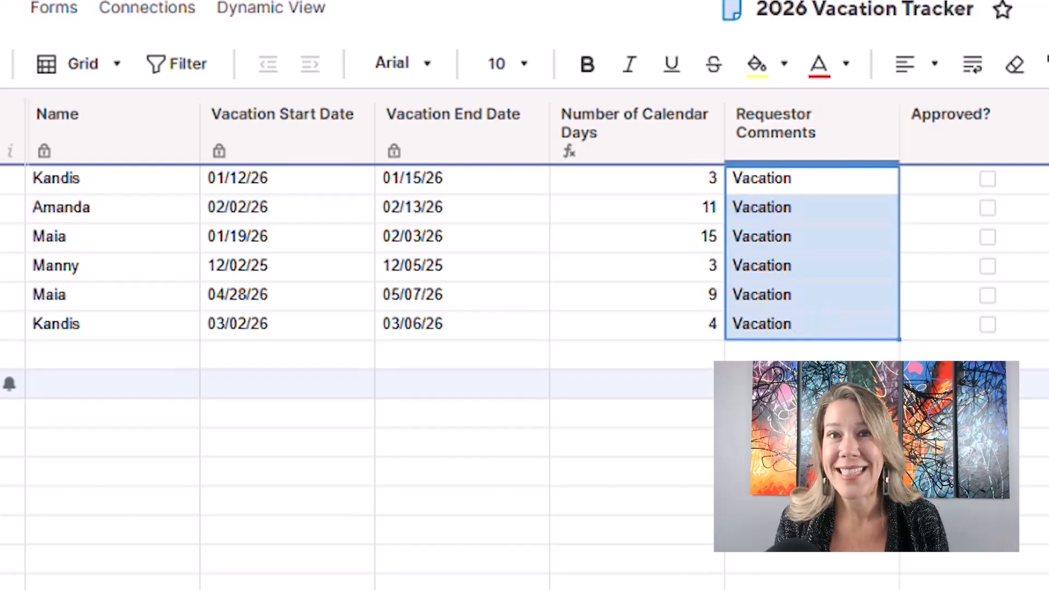
click(831, 383)
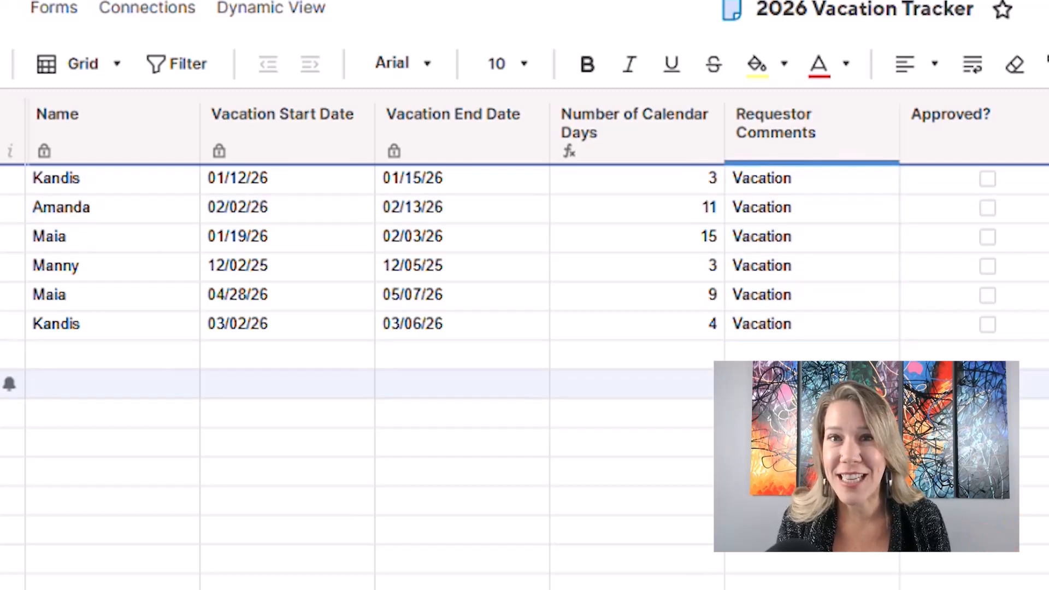
- Apply a light blue background to the columns from Name through Requestor Comments
click(792, 131)
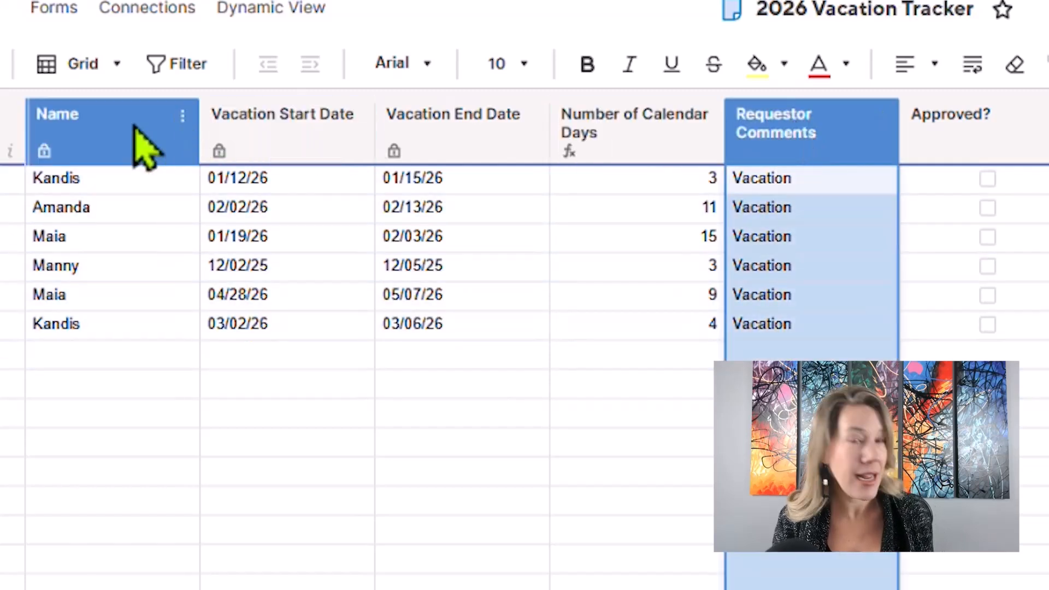
shift+click(145, 148)
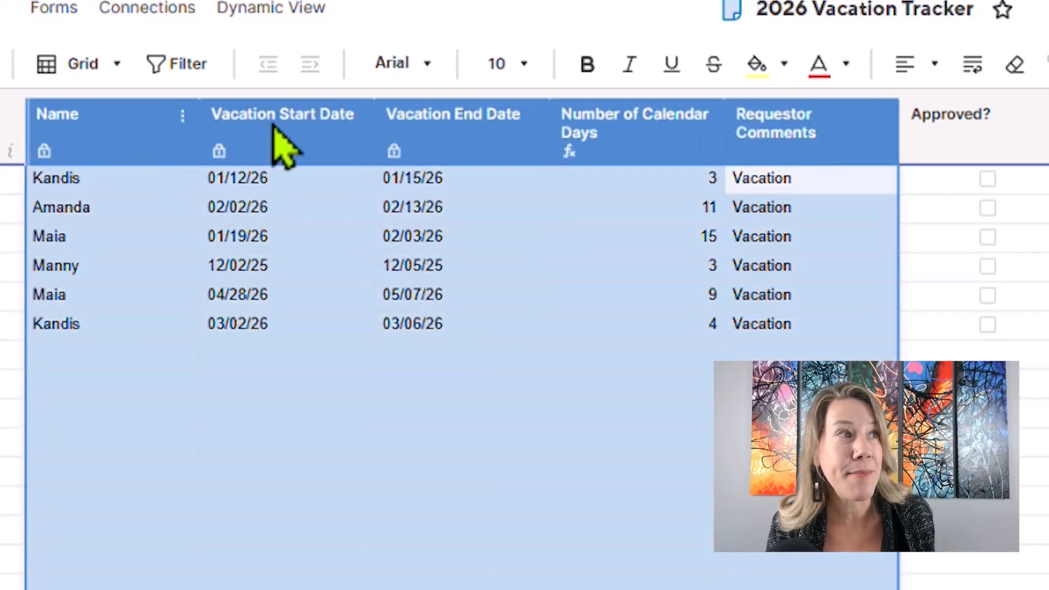
click(782, 64)
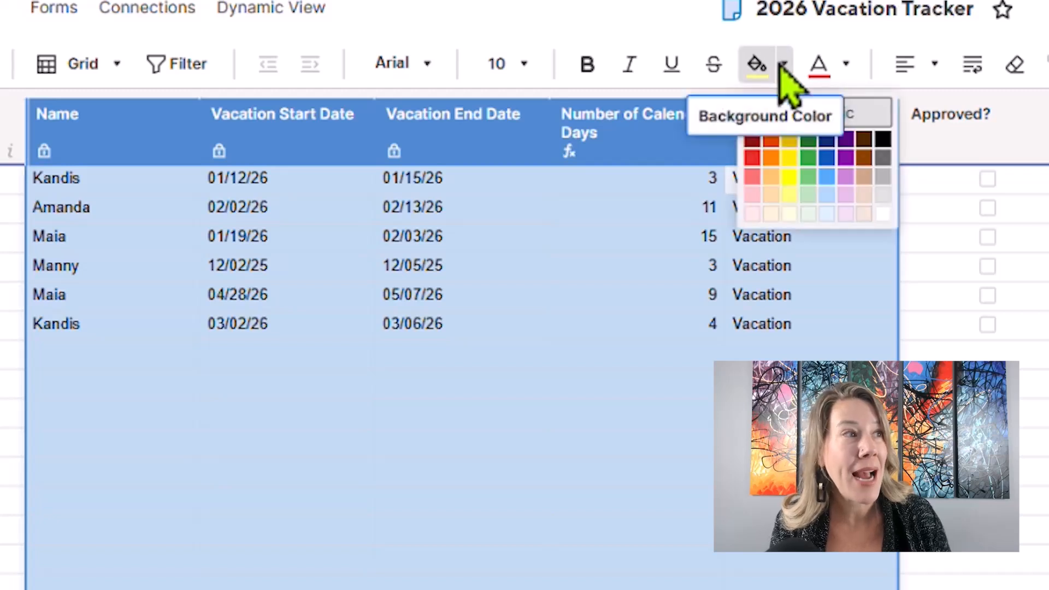
click(826, 213)
click(1029, 411)
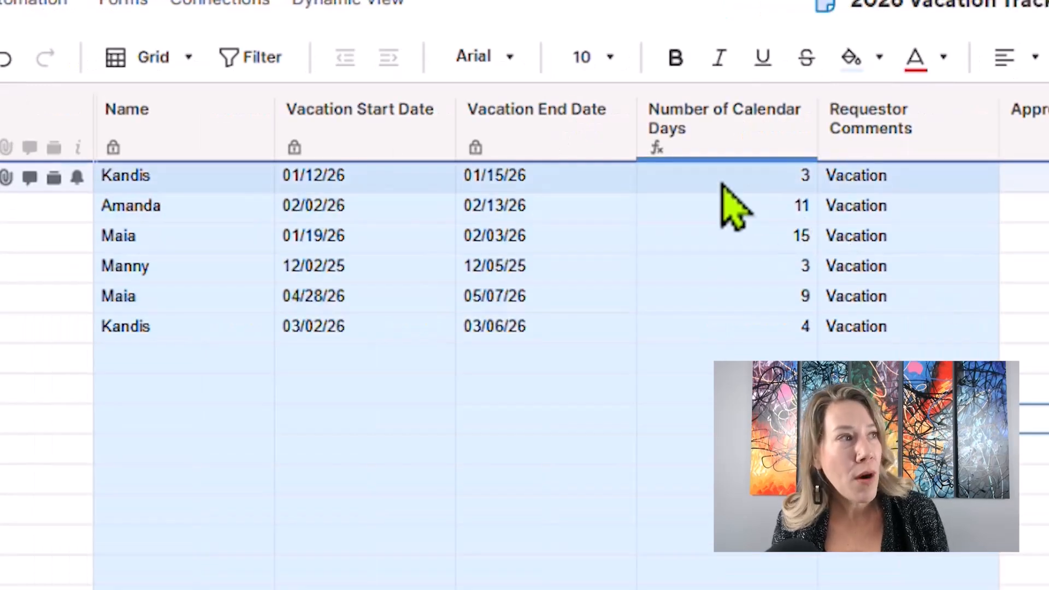
- Examine the column formula in Number of Calendar Days and the options for editing it or converting it to a cell formula
click(722, 183)
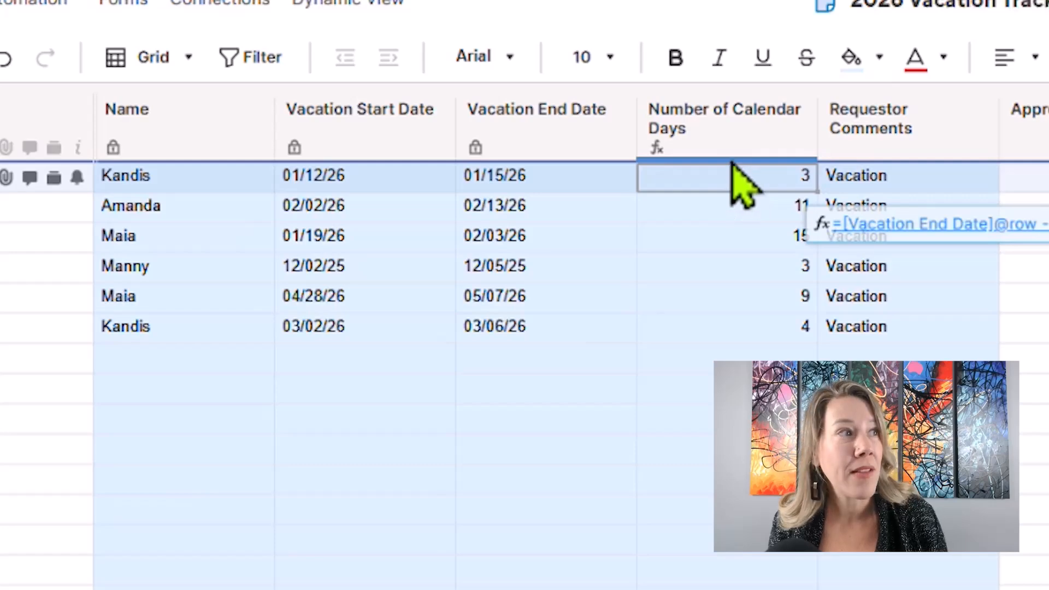
click(737, 148)
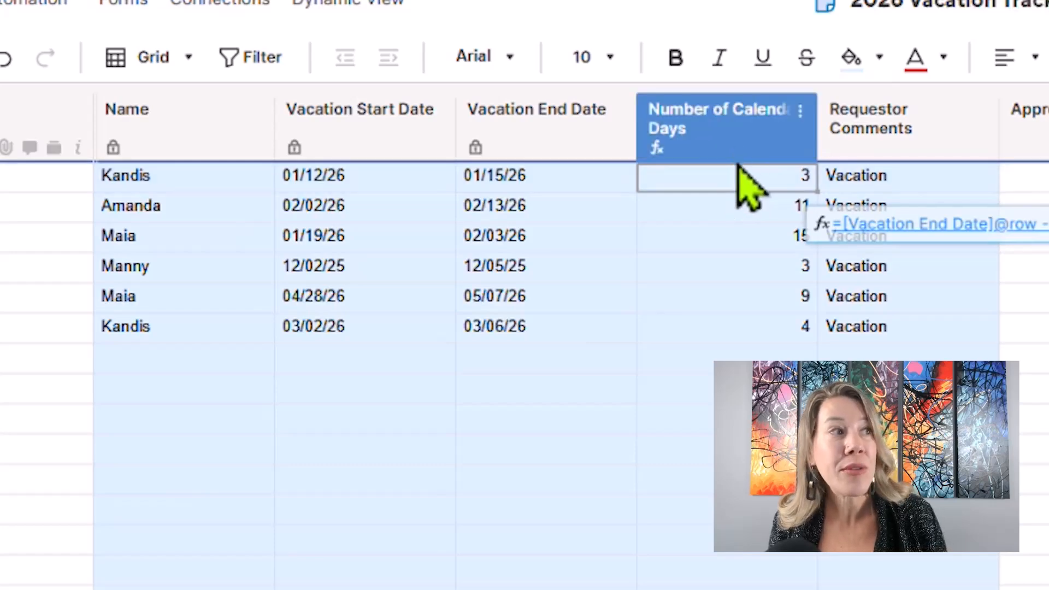
click(737, 172)
right_click(739, 179)
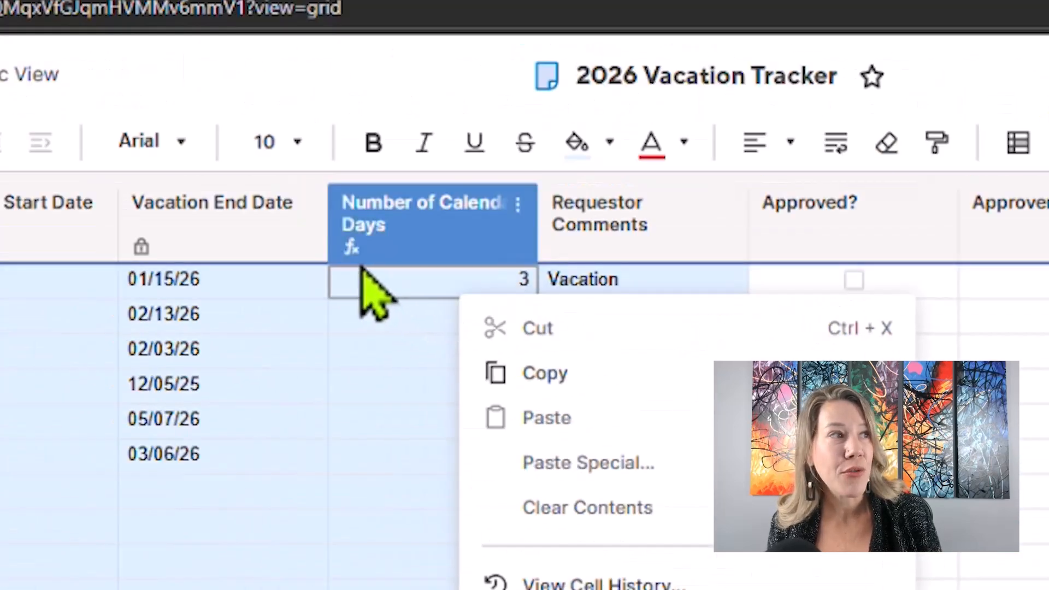
click(393, 490)
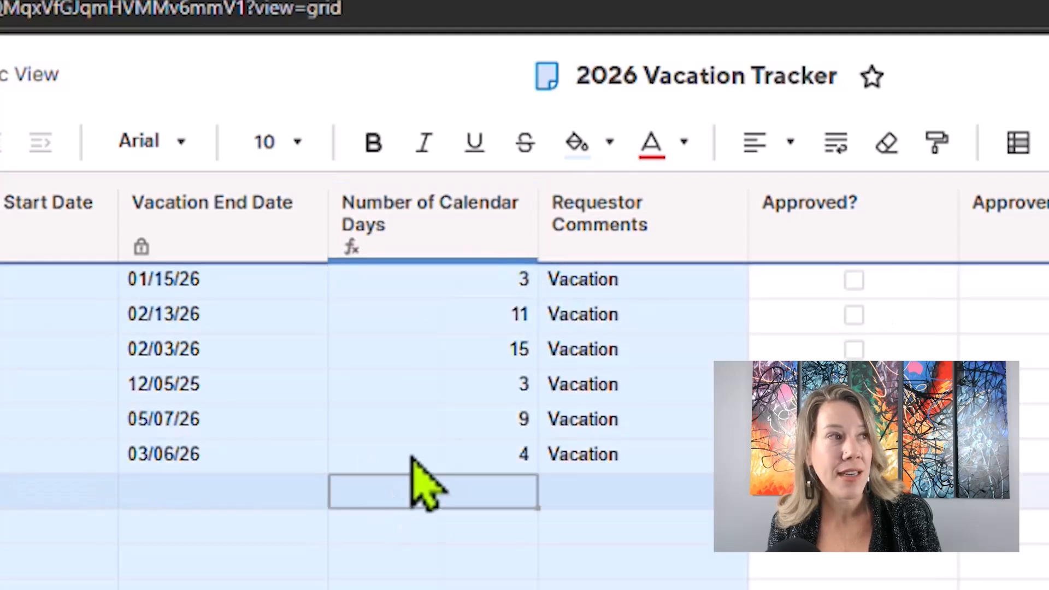
drag(429, 249, 415, 386)
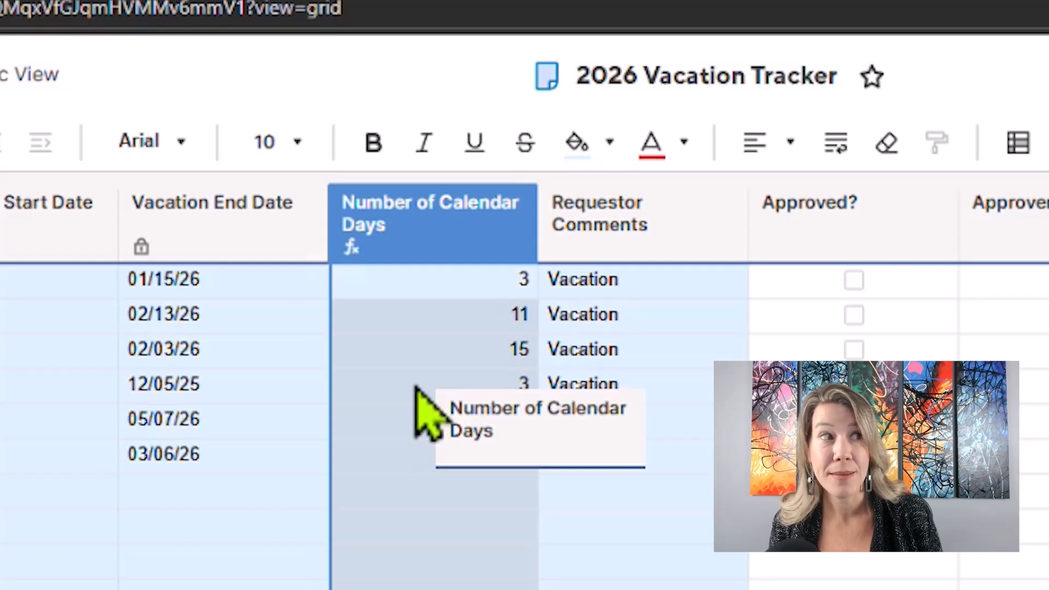
drag(415, 389, 434, 398)
click(472, 524)
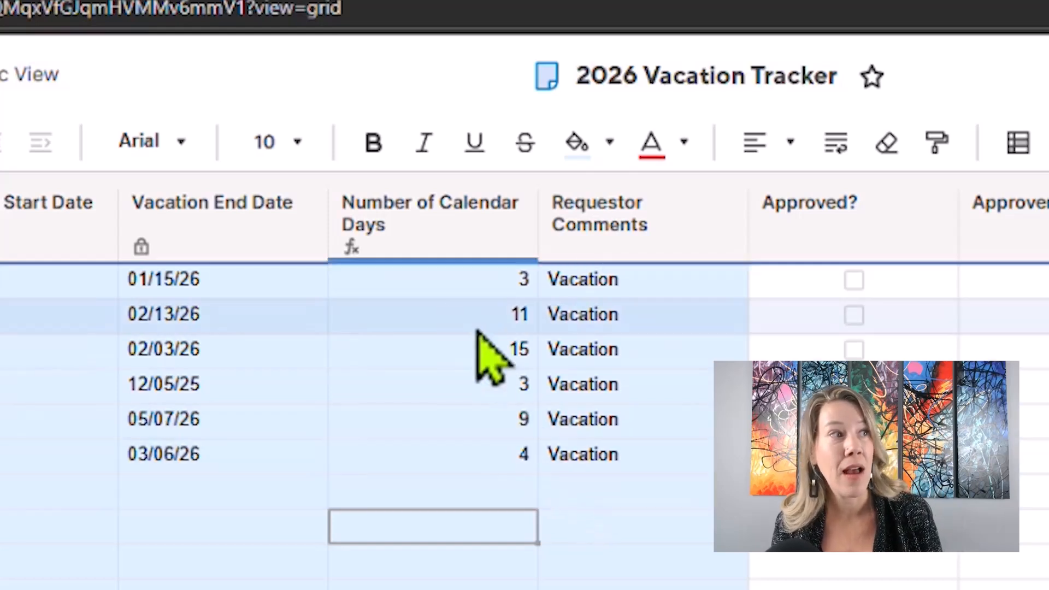
click(439, 283)
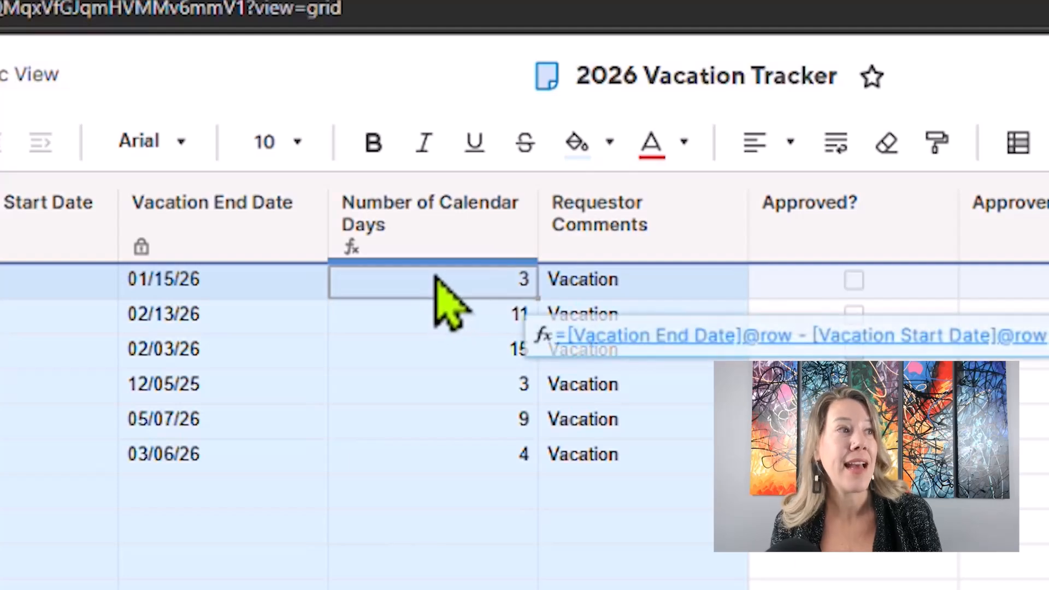
right_click(438, 279)
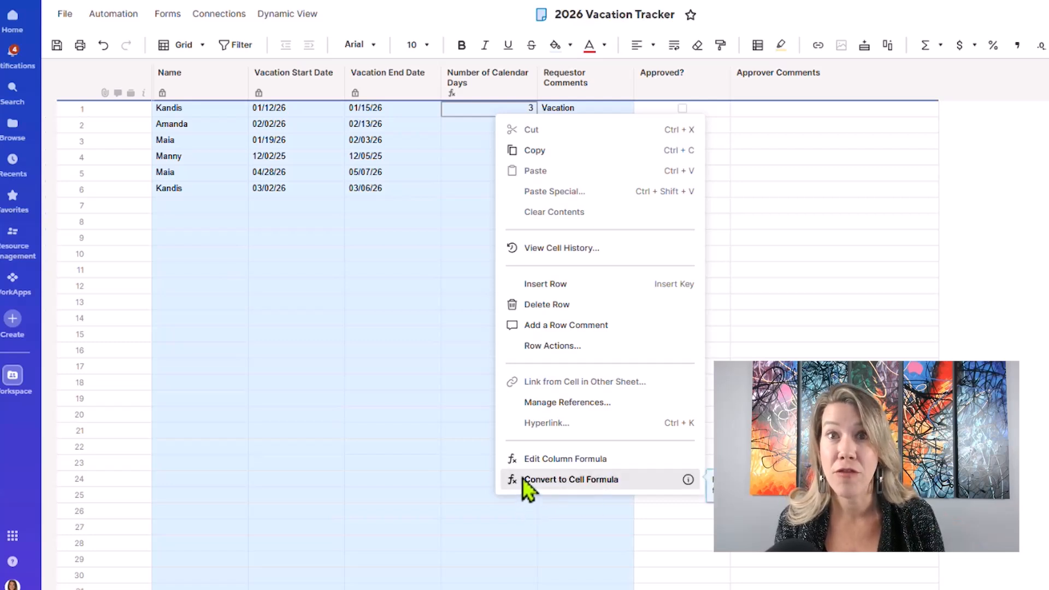
click(447, 446)
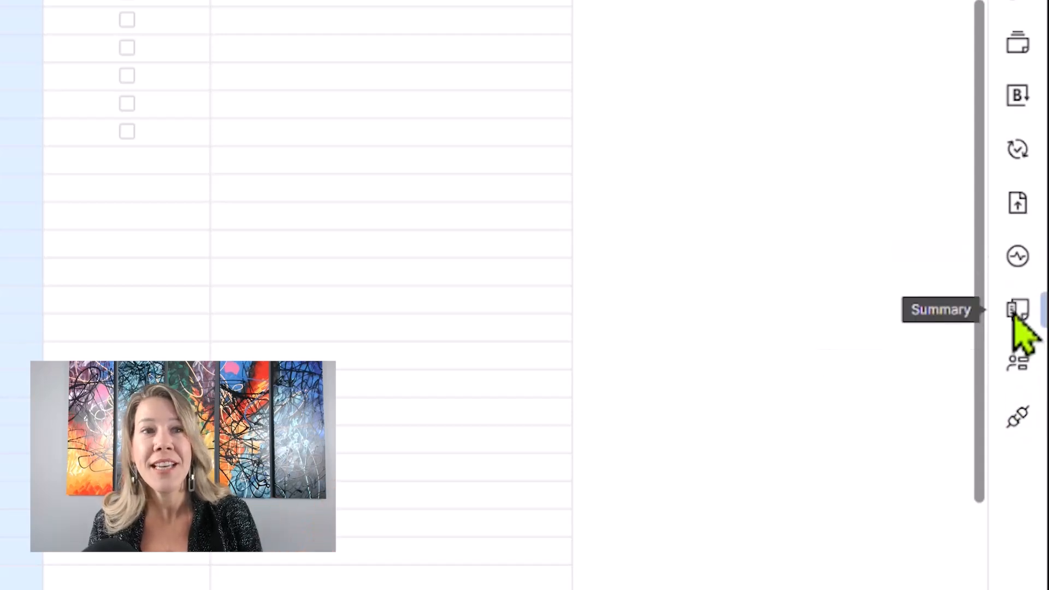
- Open the sheet summary and go through the first three employees in the Name column
click(1014, 316)
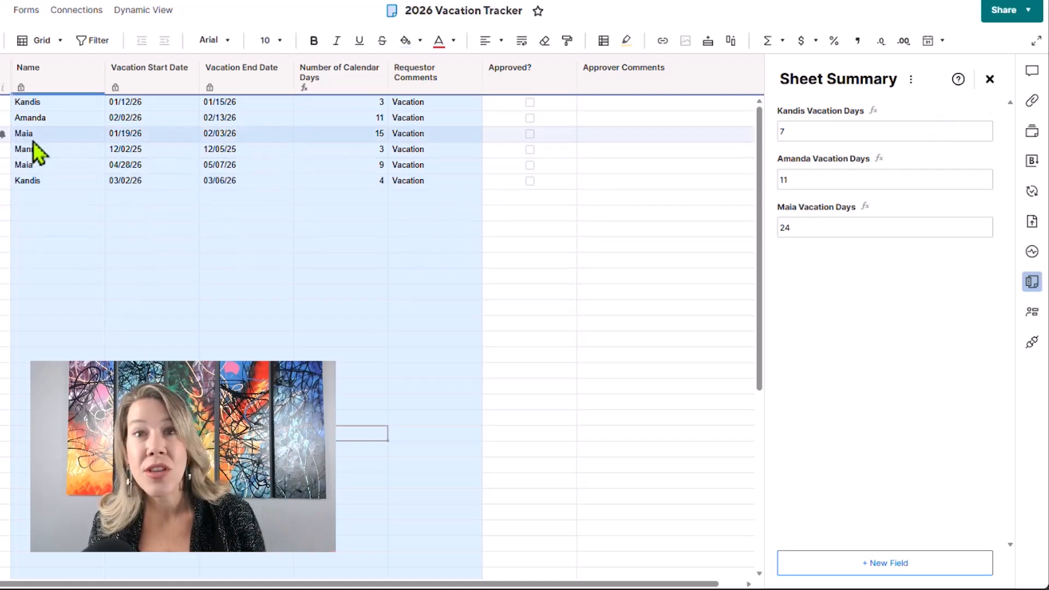
click(57, 107)
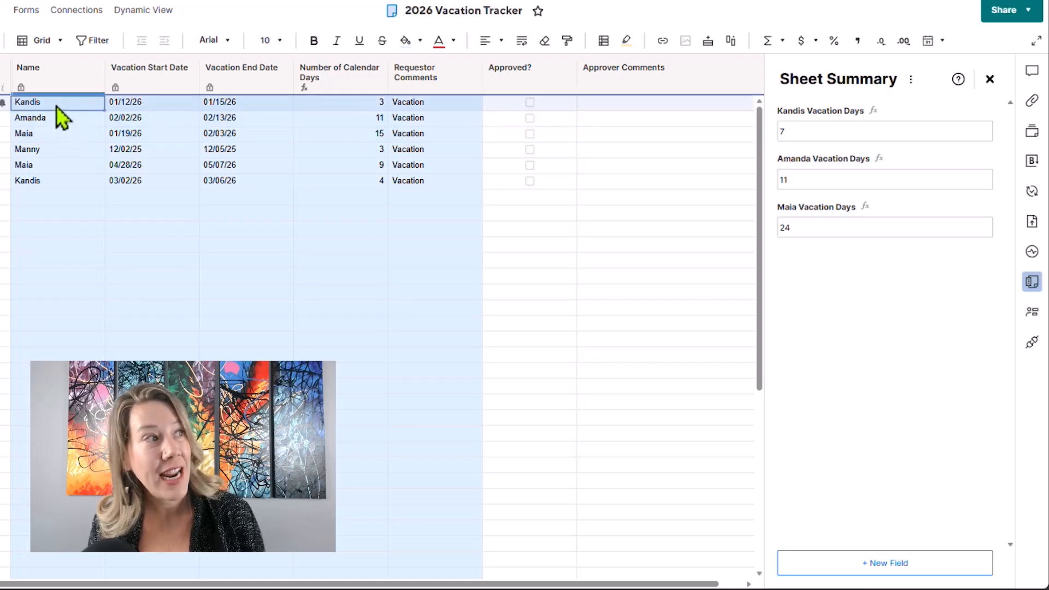
click(59, 124)
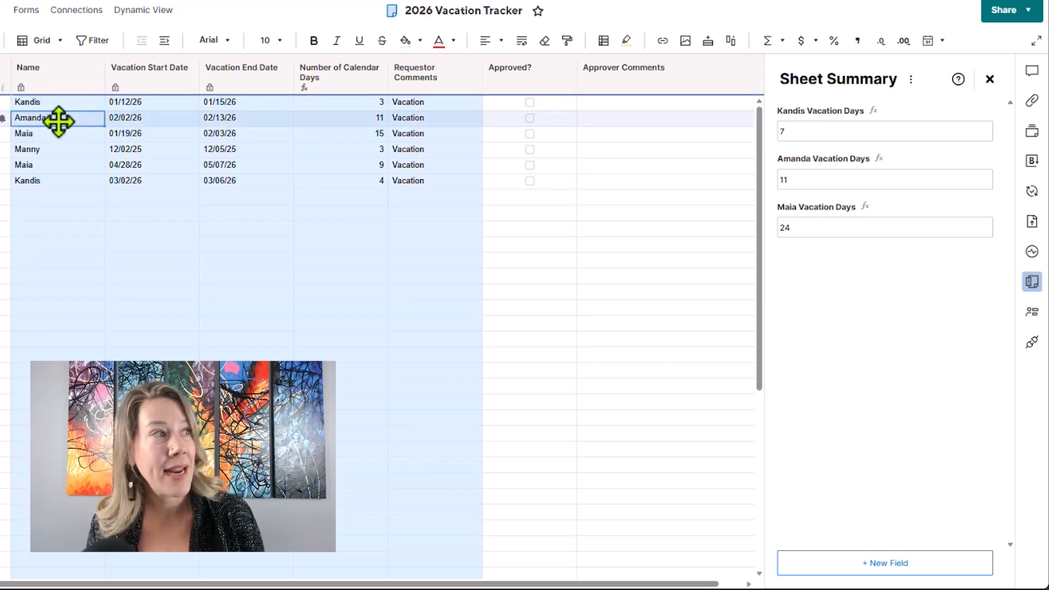
click(58, 138)
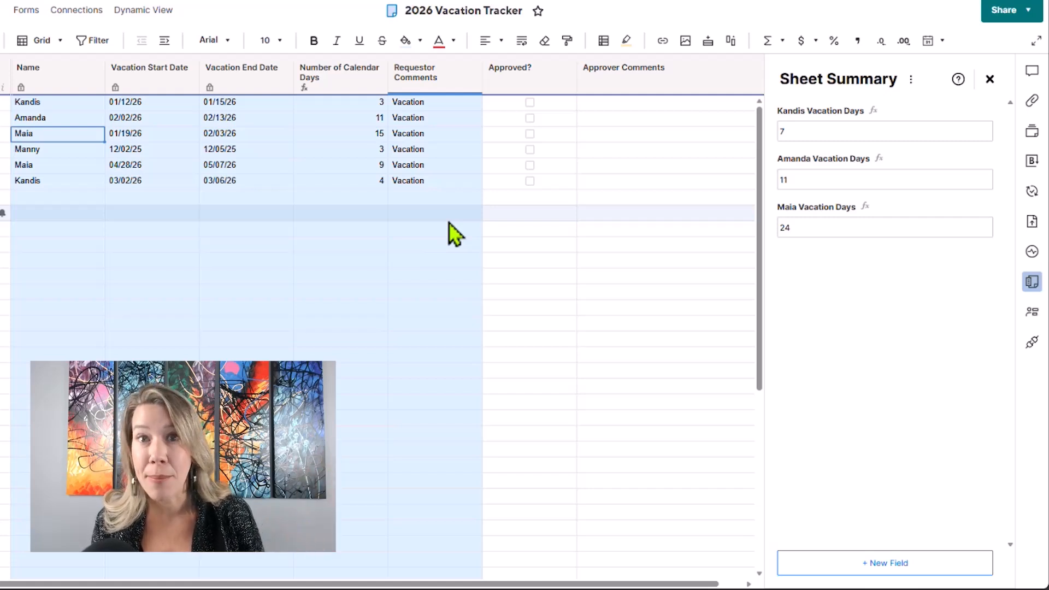
- Inspect the formula behind each employee's vacation days field in the sheet summary, leaving the formulas unedited
click(951, 130)
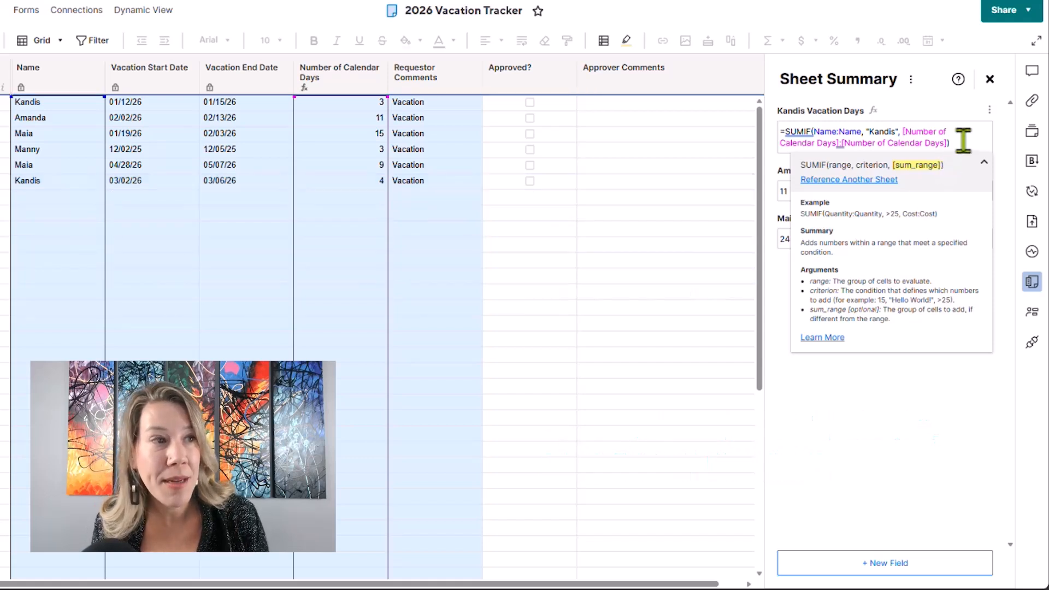
click(889, 363)
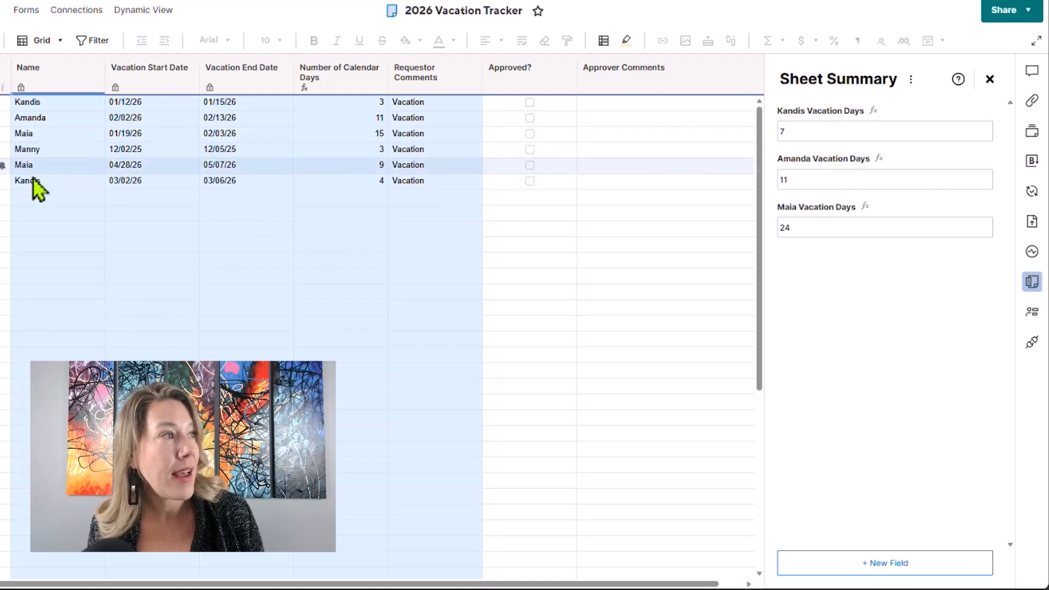
drag(30, 182, 342, 185)
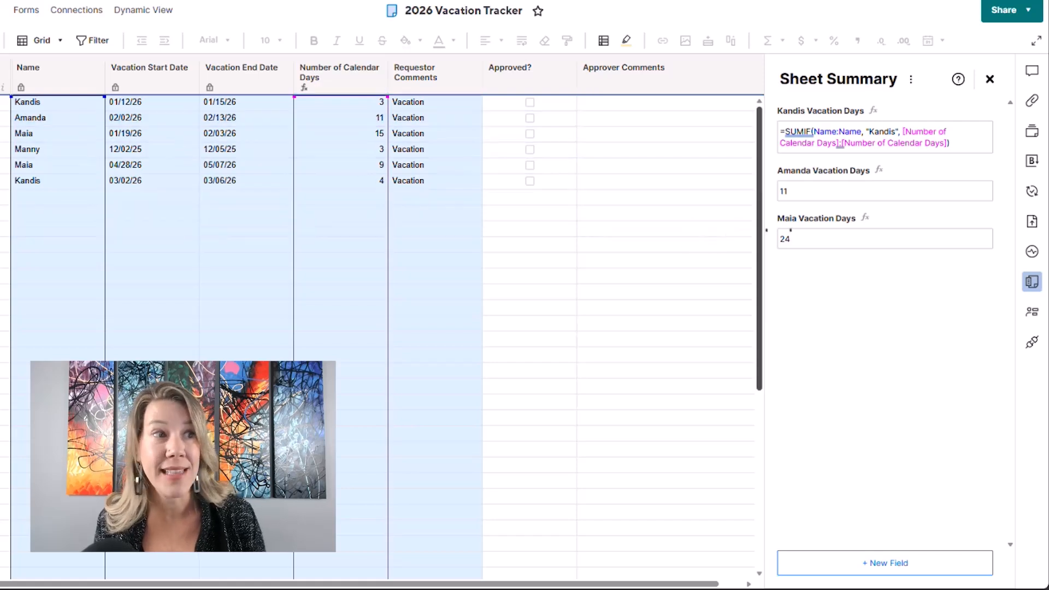
click(968, 190)
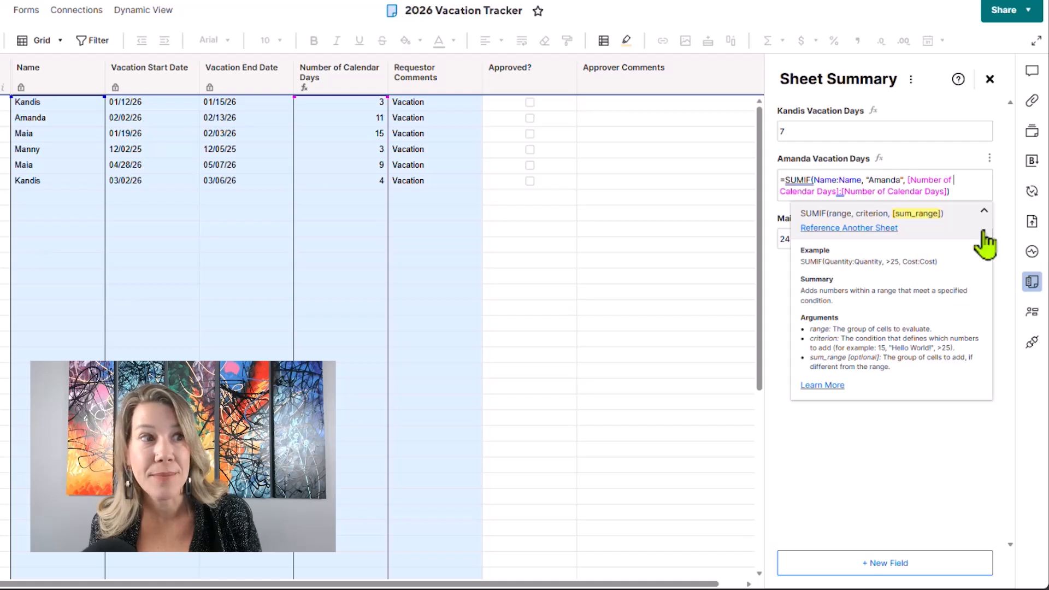
click(959, 481)
click(936, 223)
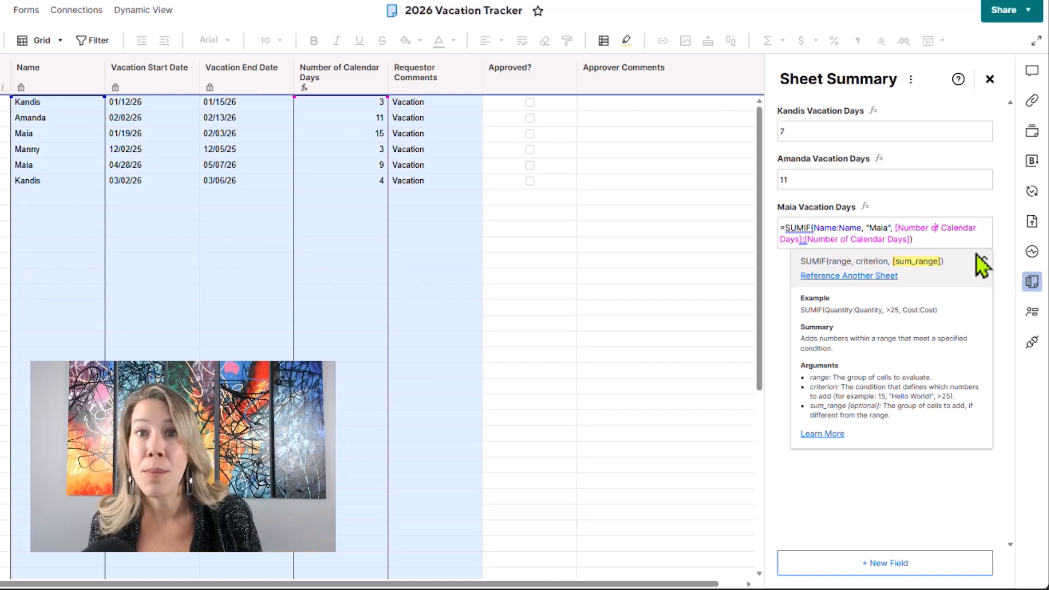
click(904, 500)
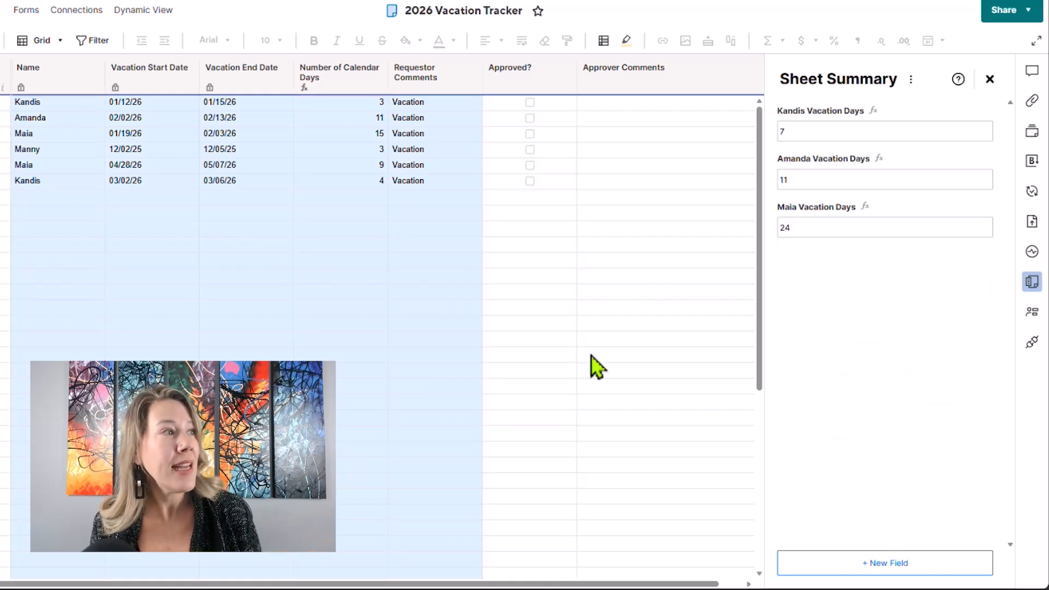
- Enter a new employee's first name in the first empty row and set the vacation start date to 01/20/26
click(83, 198)
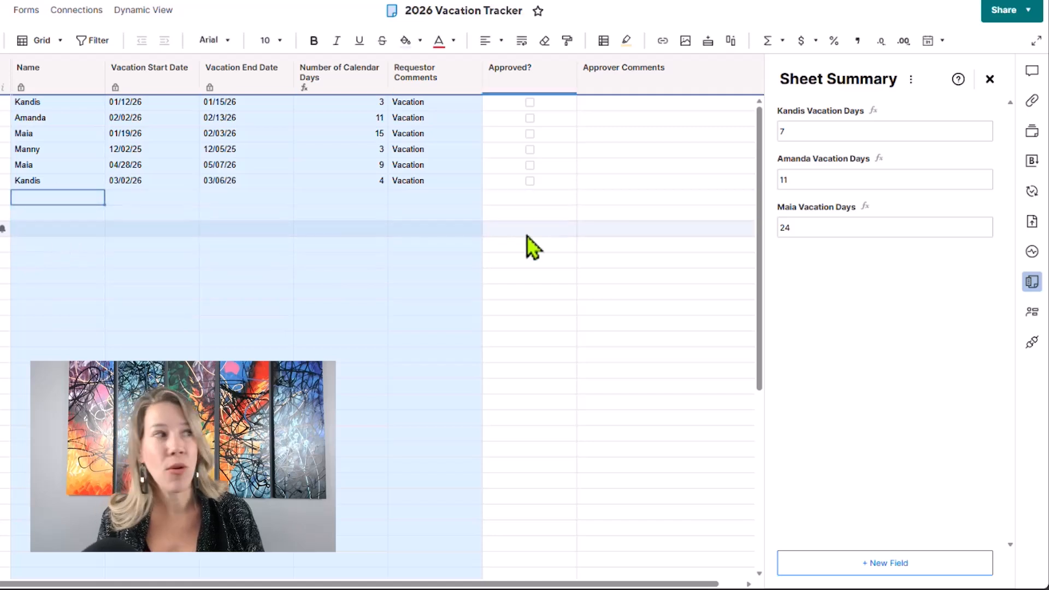
text(J)
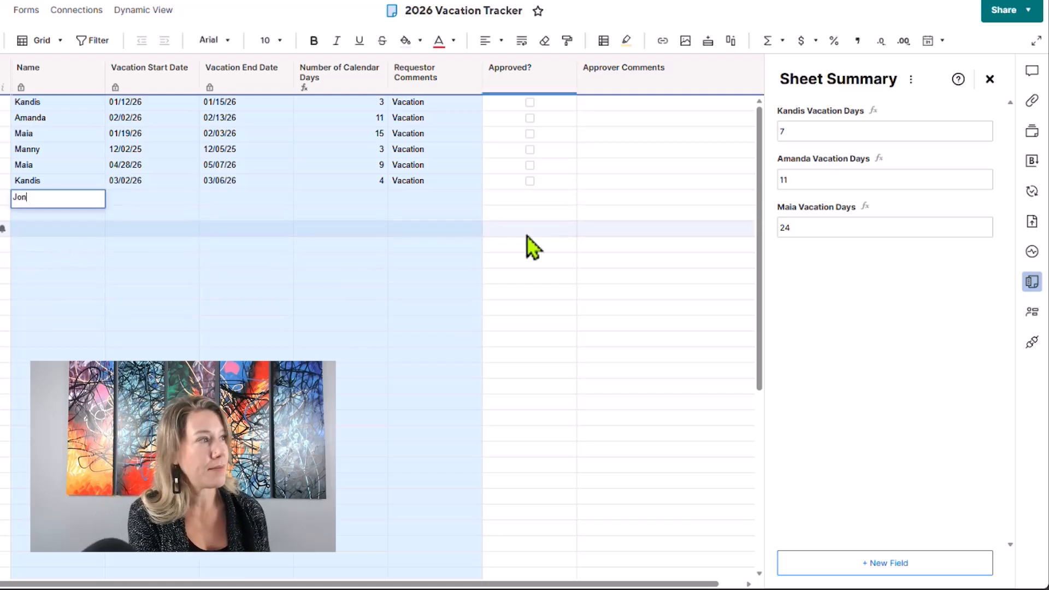
text(on)
key(Tab)
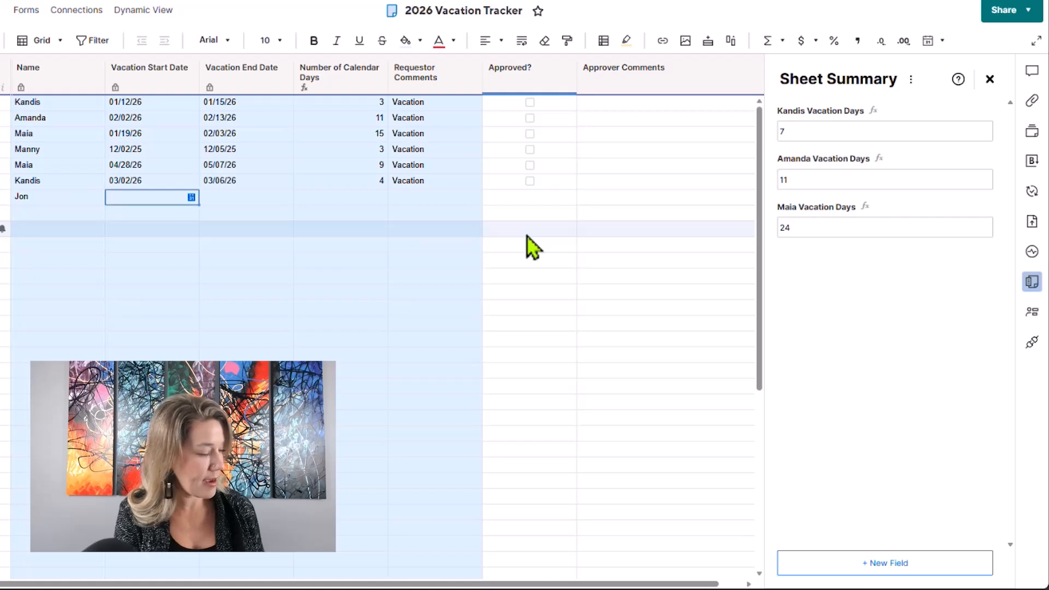
click(191, 198)
click(256, 276)
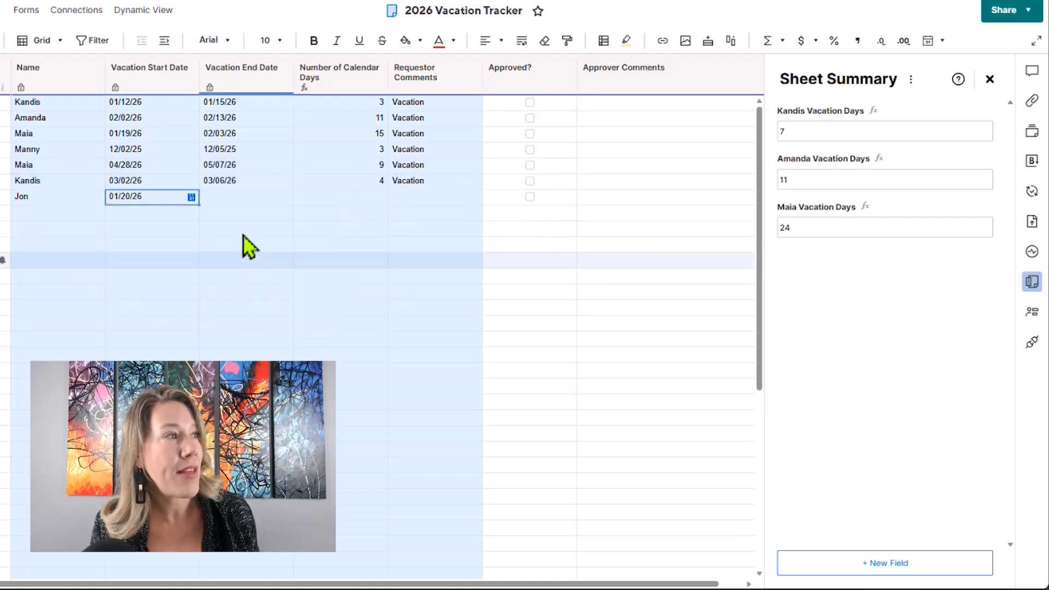
- Set the new row's vacation end date to 01/29/26 and fill the Vacation comment down from the row above
click(273, 198)
click(287, 198)
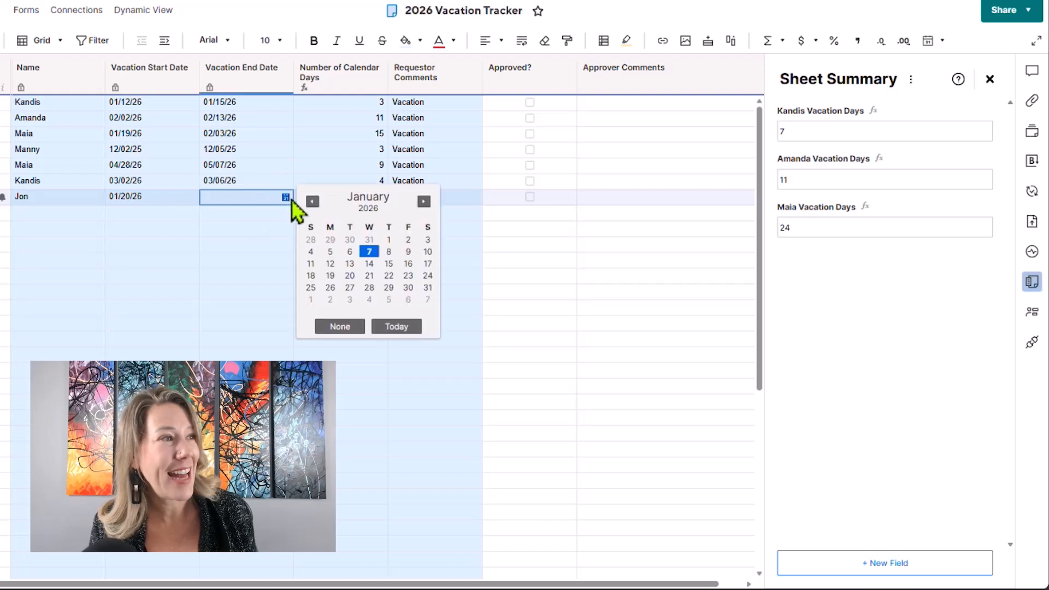
click(386, 288)
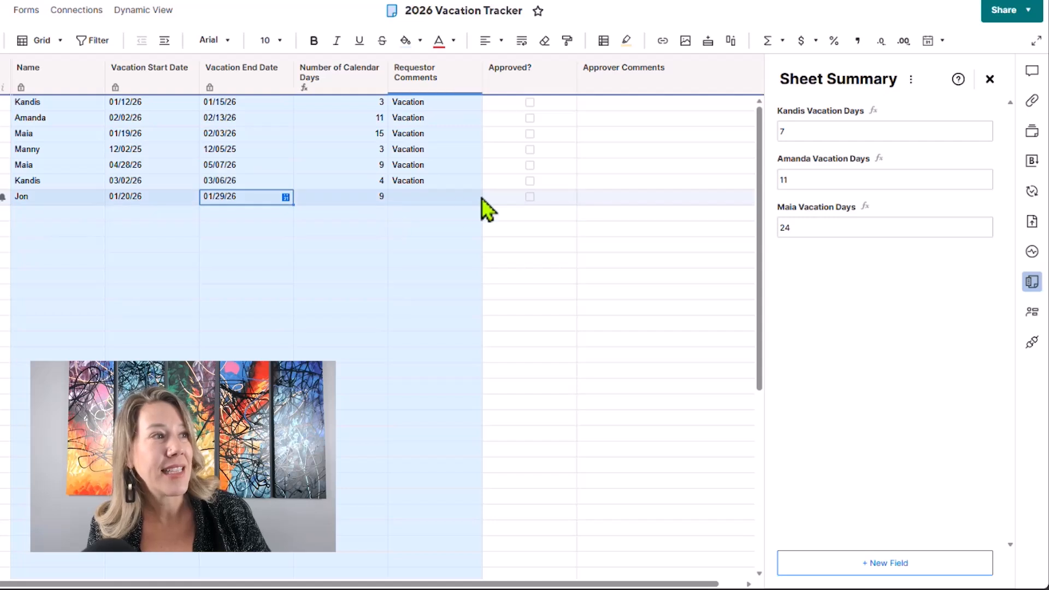
click(467, 182)
drag(480, 187, 485, 204)
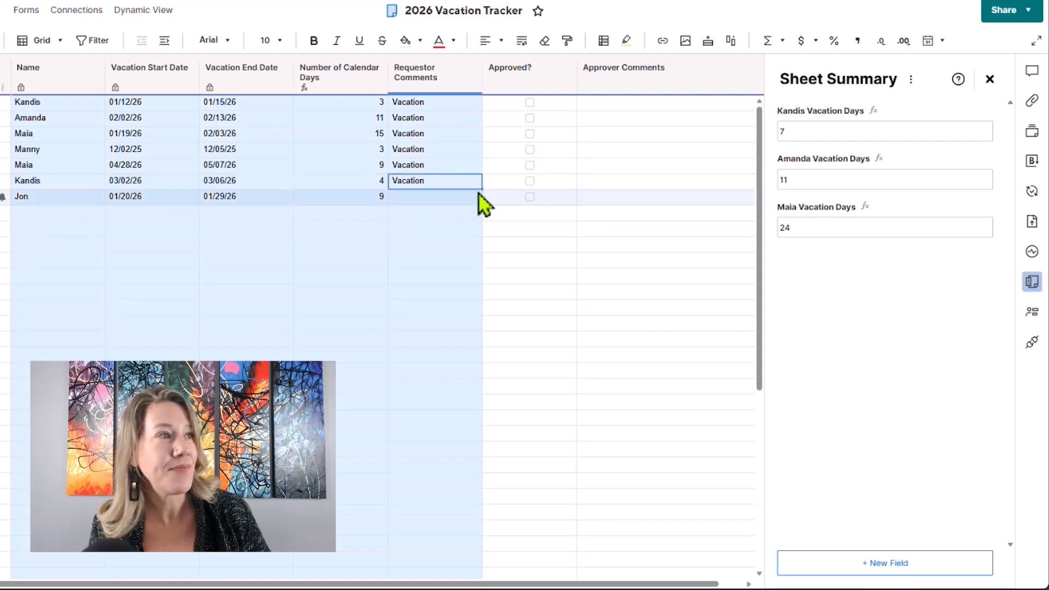
- Enter the most recently added employee's first name in the next empty row and set the vacation start date to 06/02/26
click(68, 217)
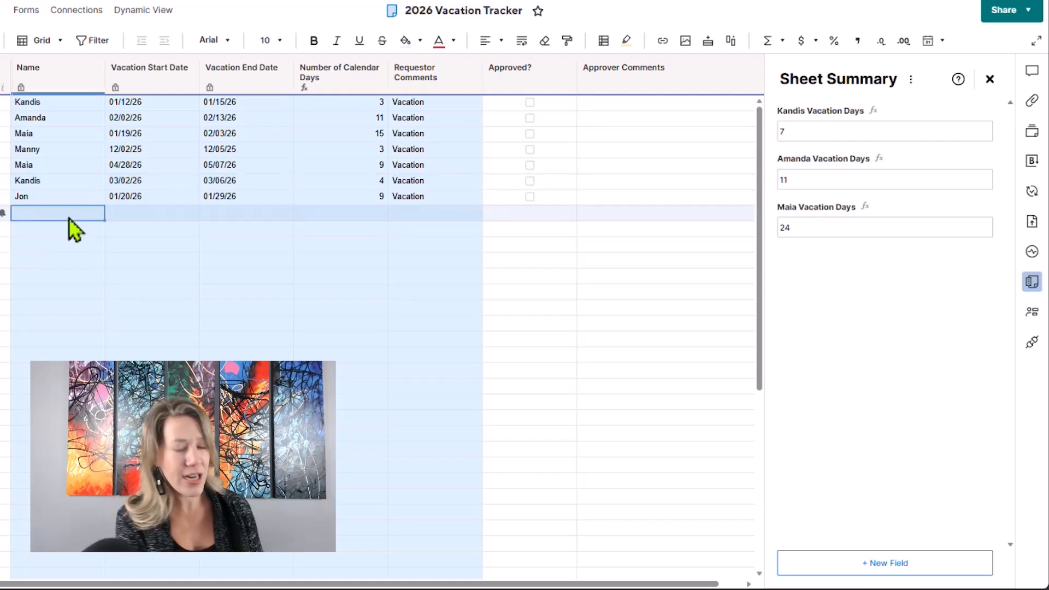
text(J)
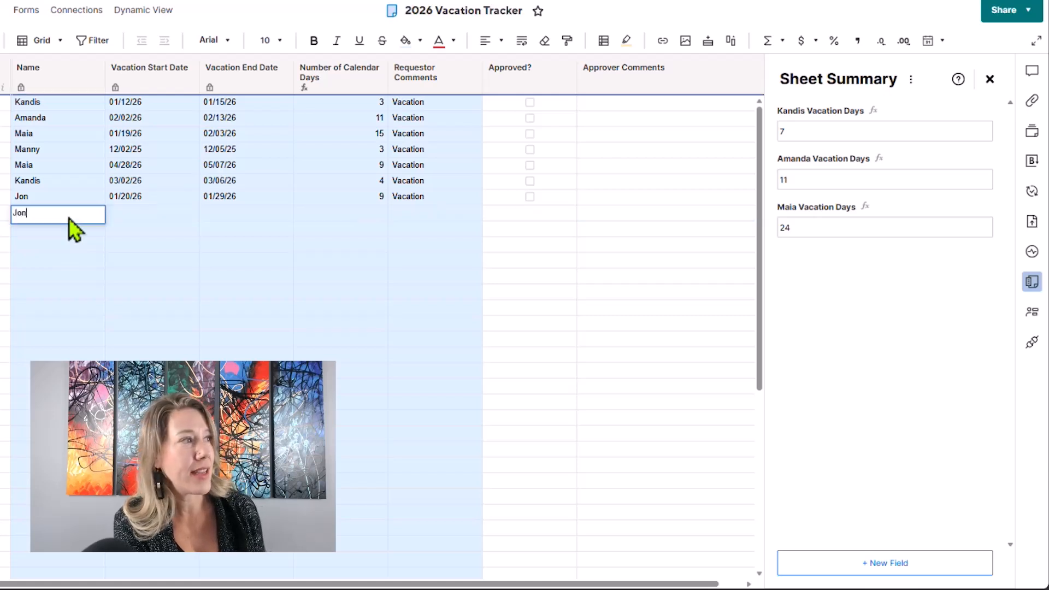
text(on)
key(Tab)
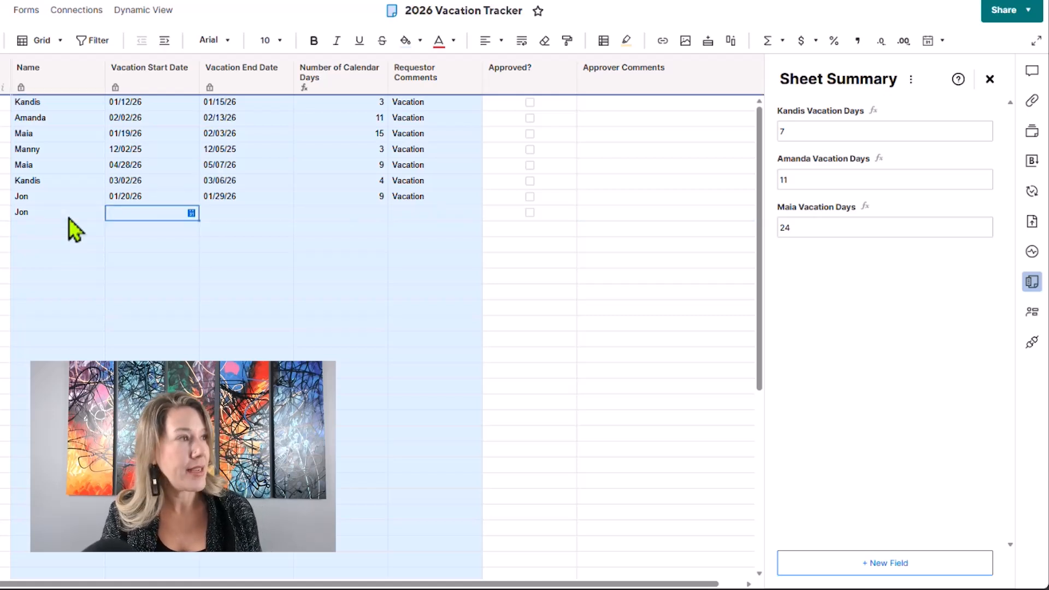
click(191, 213)
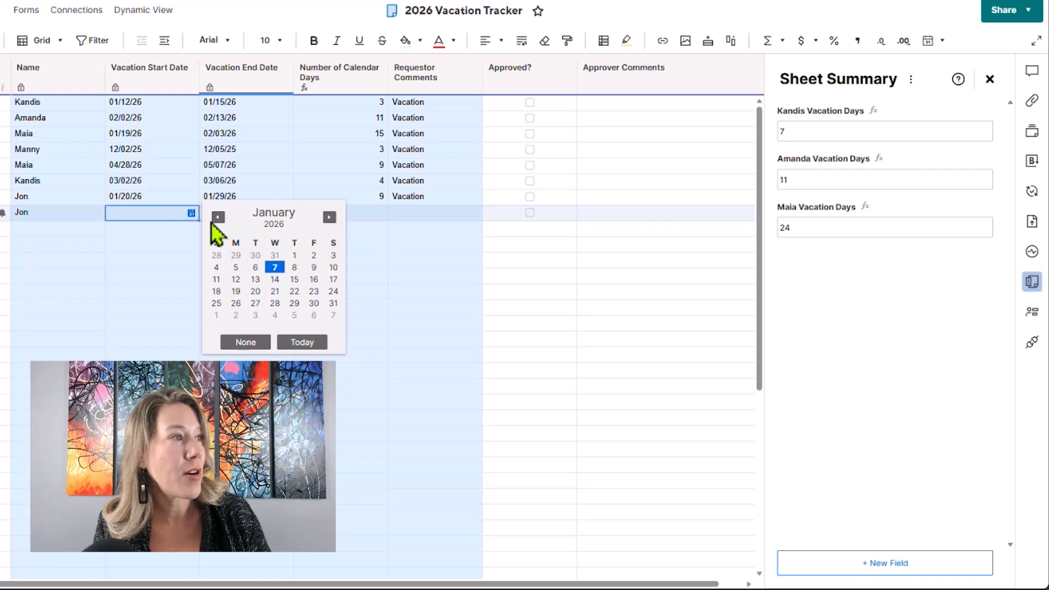
click(330, 217)
click(329, 216)
click(330, 217)
click(329, 216)
click(329, 216)
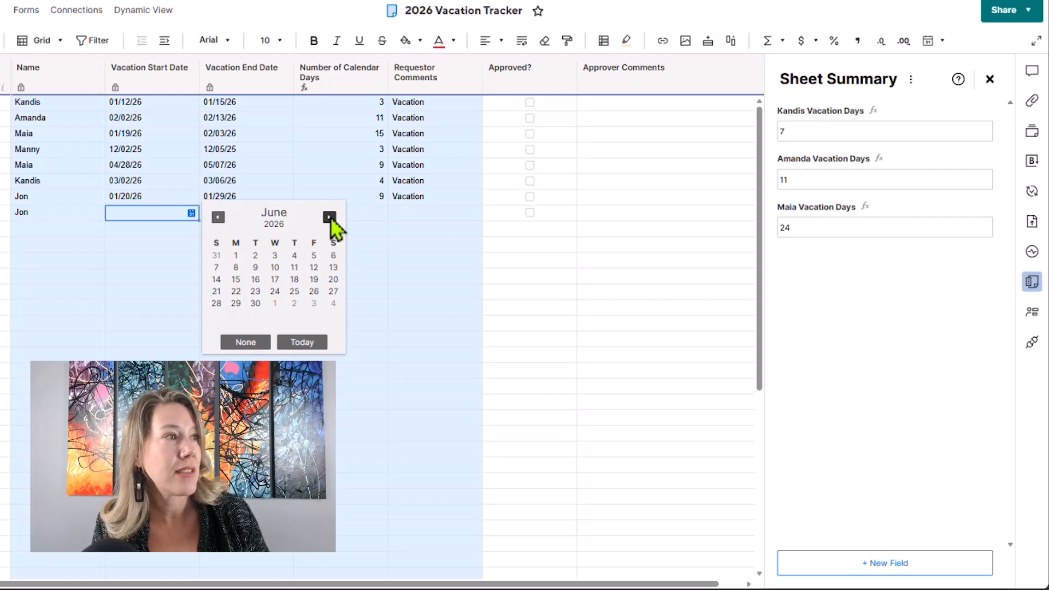
click(255, 255)
- Set that row's vacation end date to 07/01/26 and fill the Vacation comment down from the row above
click(279, 217)
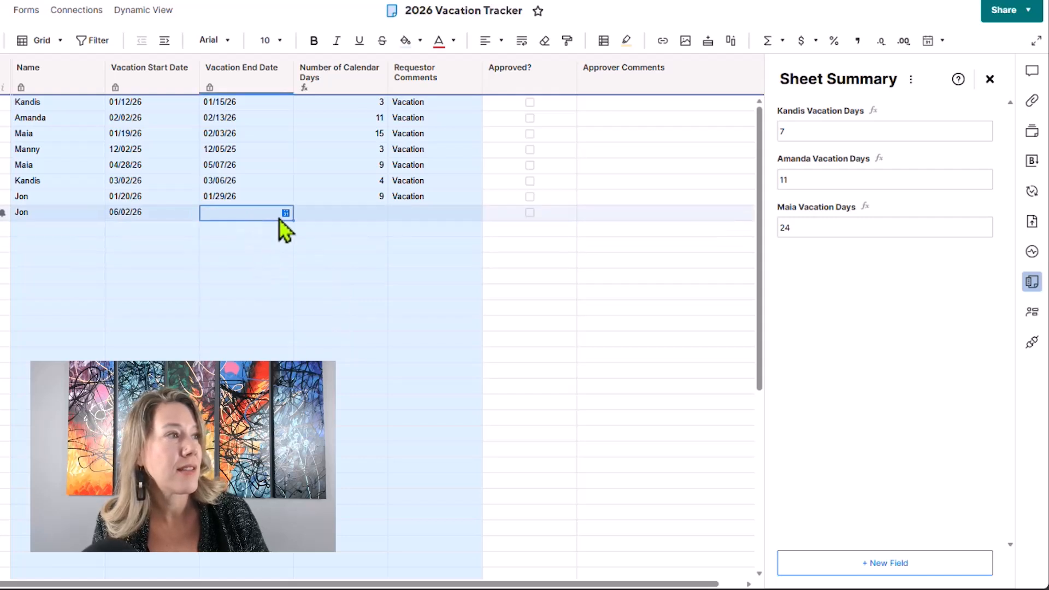
click(285, 213)
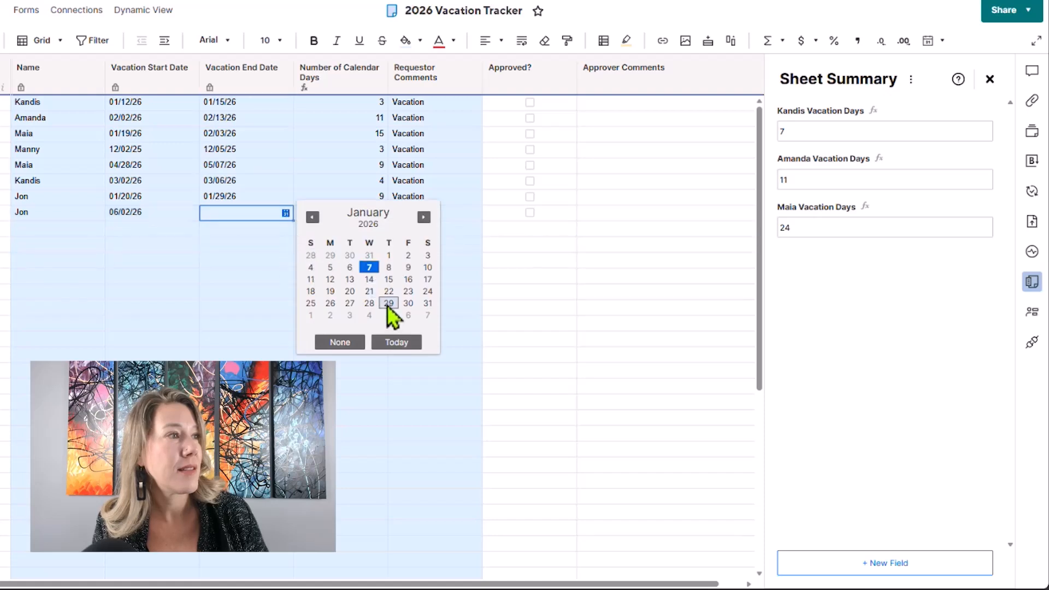
click(427, 216)
click(426, 216)
click(426, 217)
click(426, 216)
click(426, 216)
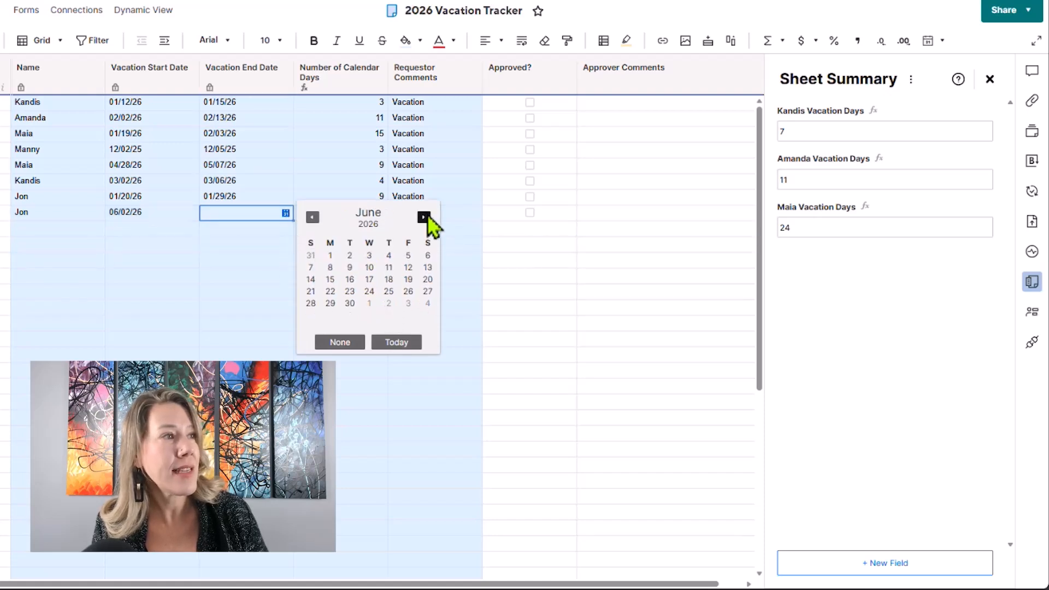
click(424, 217)
click(370, 255)
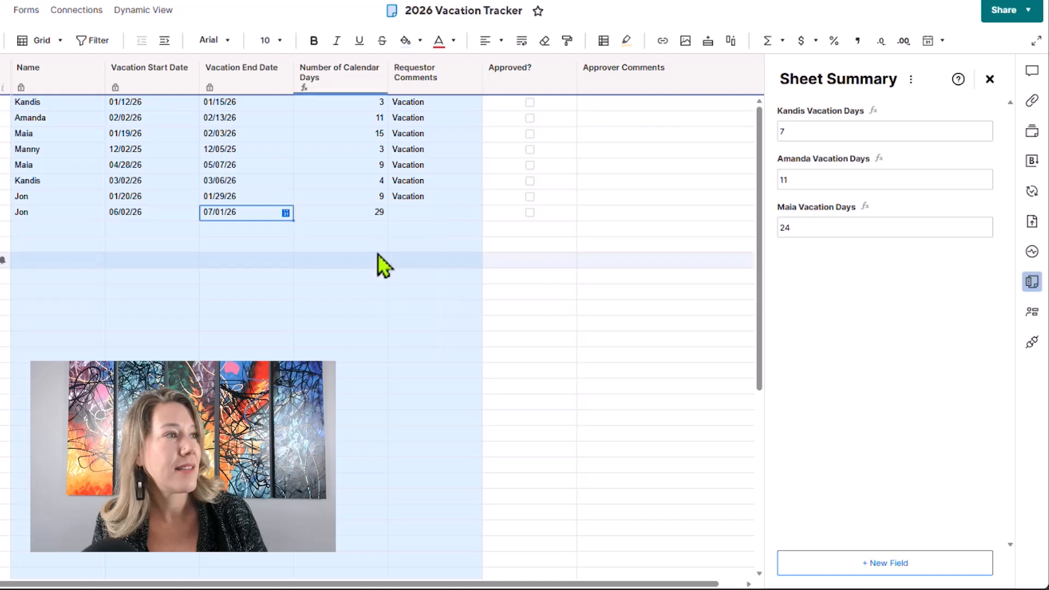
click(464, 197)
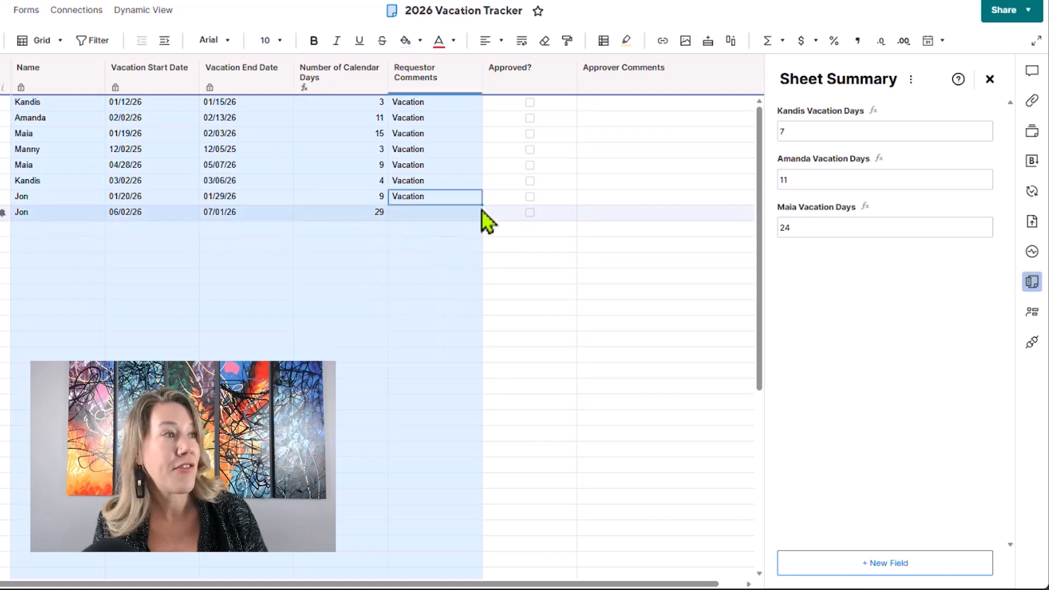
drag(480, 209, 482, 217)
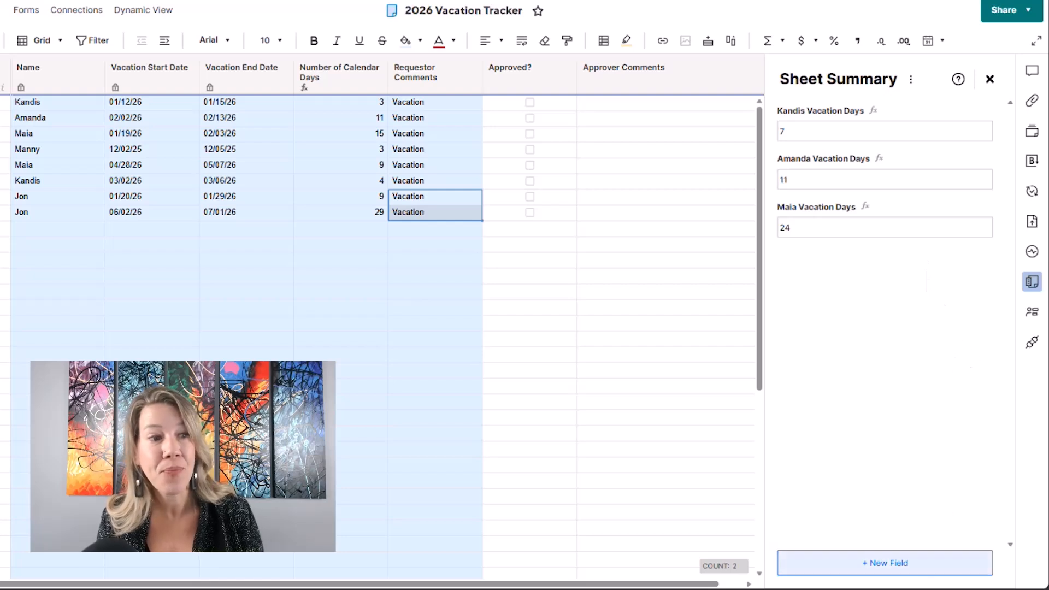
- Add a Text/Number summary field for the new employee's vacation time and copy the SUMIF formula from the last existing employee's field
click(885, 568)
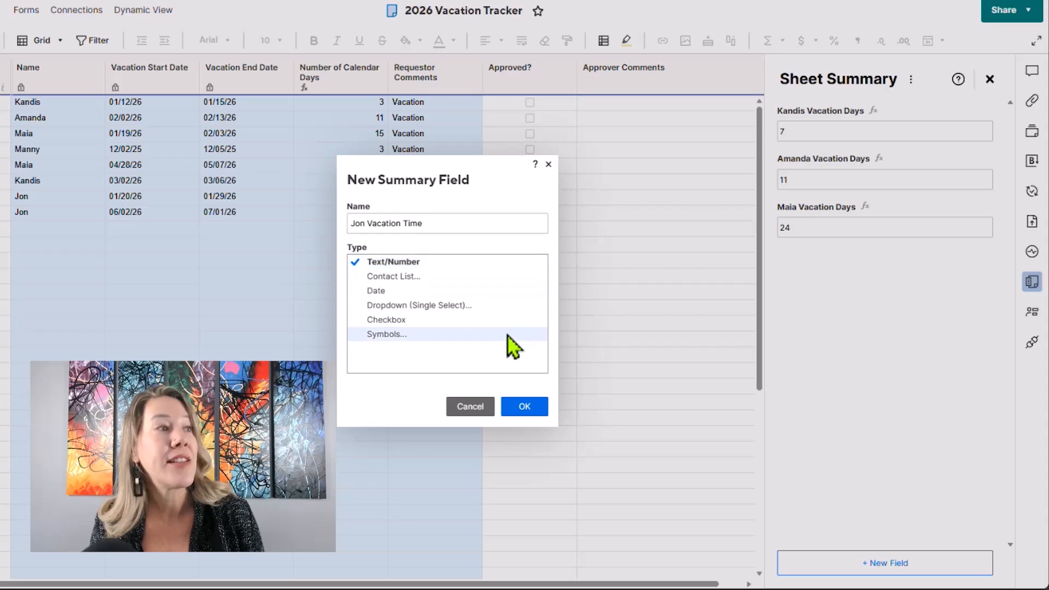
click(524, 409)
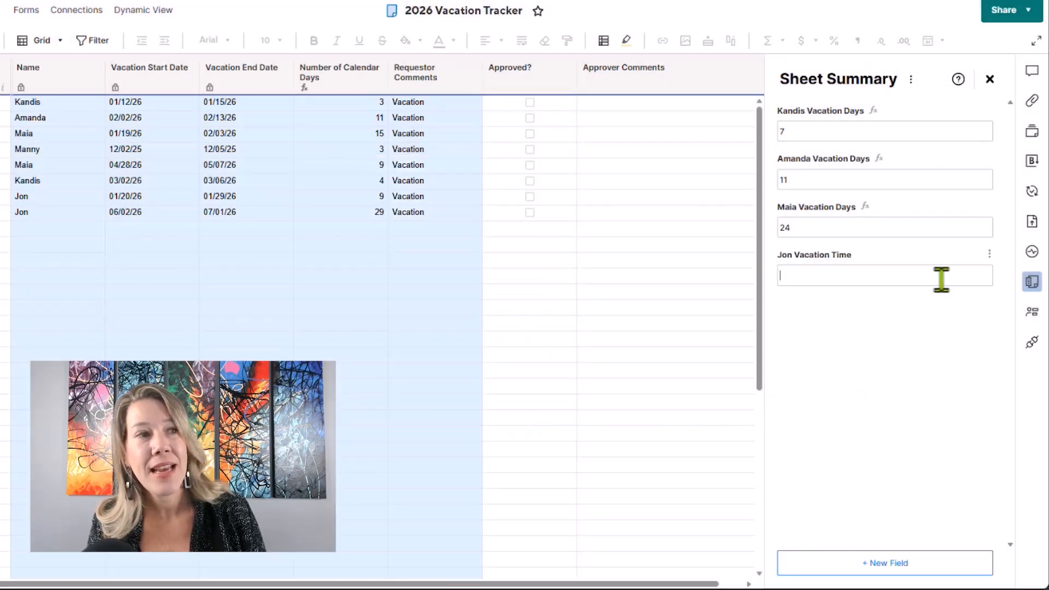
click(953, 228)
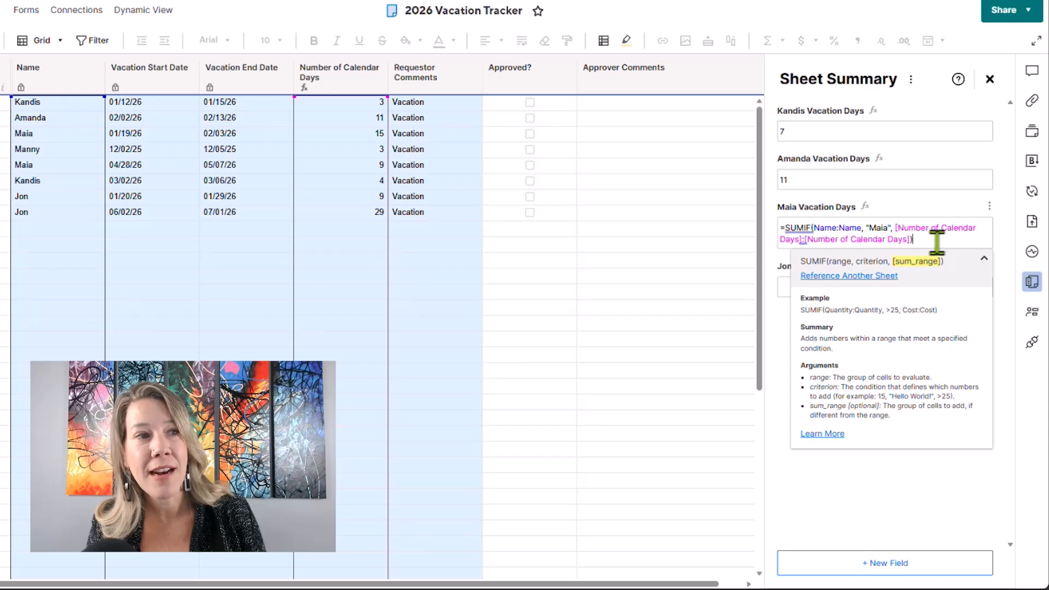
drag(936, 238, 782, 243)
key(ctrl+c)
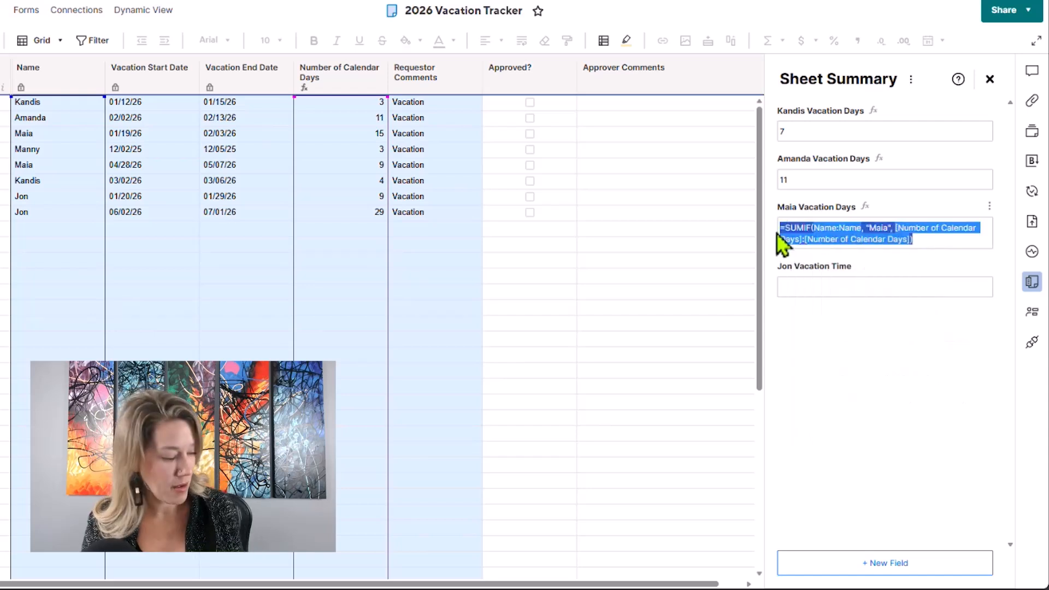
- Paste the SUMIF formula into the new employee's summary field and change its criterion to that employee's first name
click(854, 287)
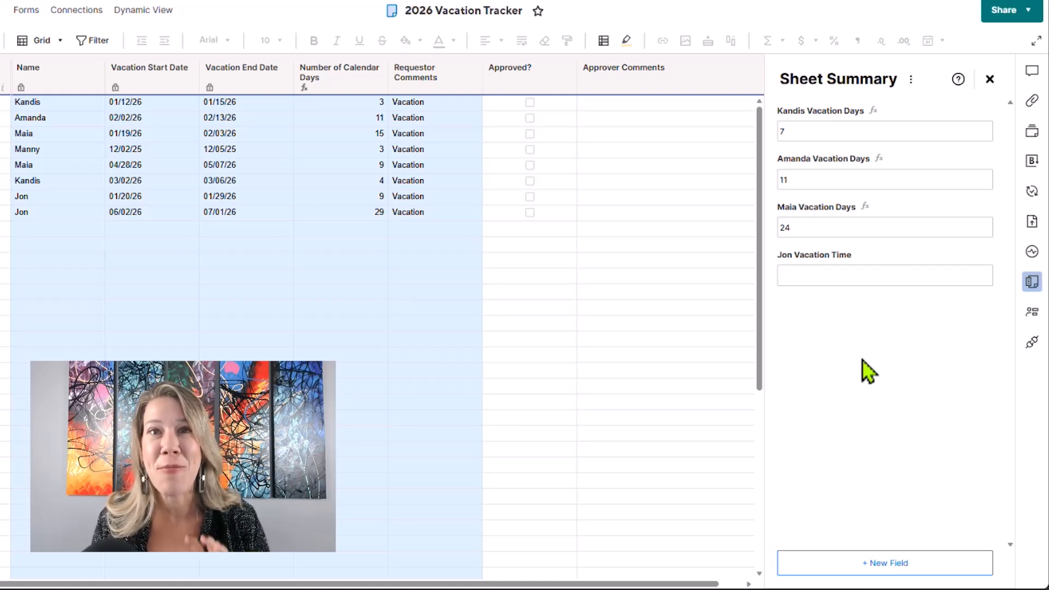
click(856, 277)
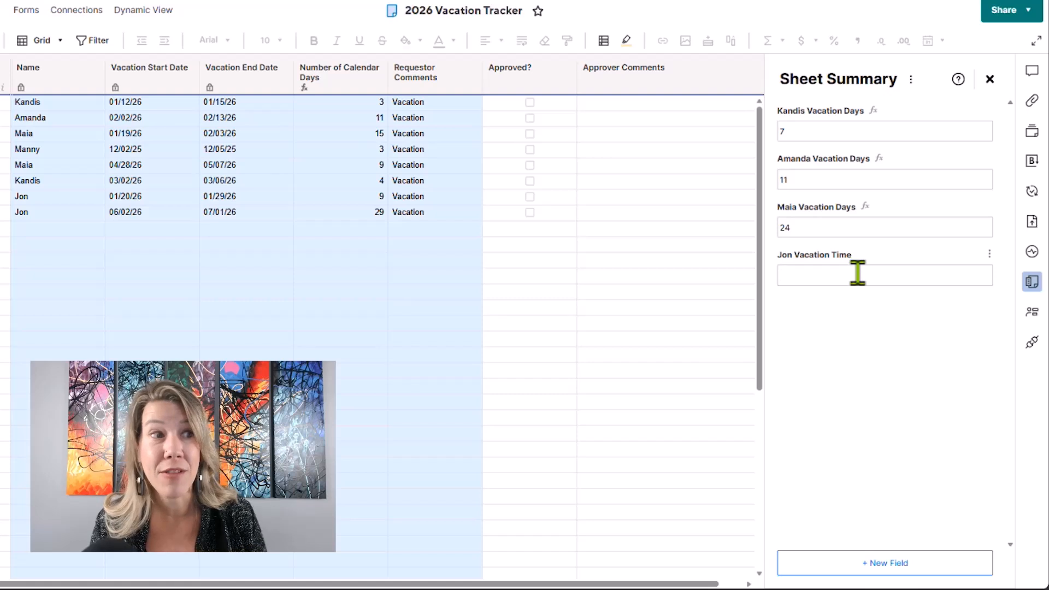
key(ctrl+v)
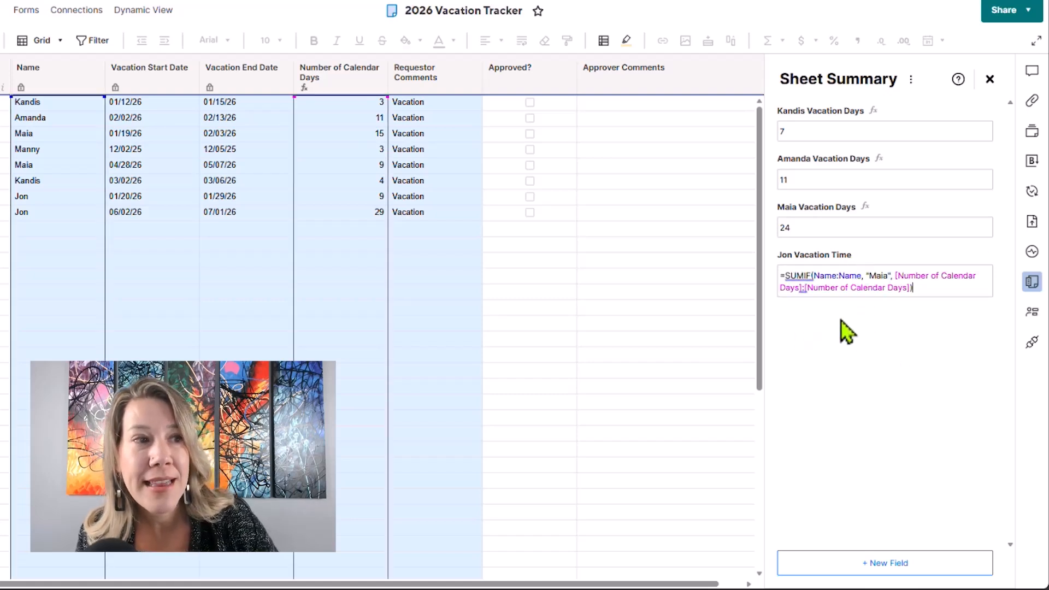
double_click(882, 275)
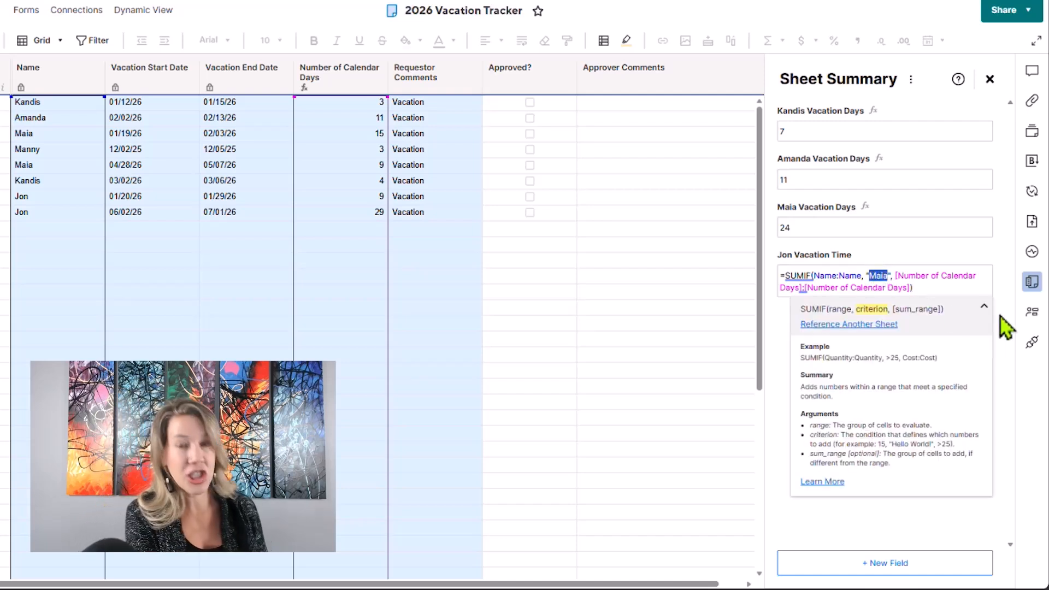
text(Jon)
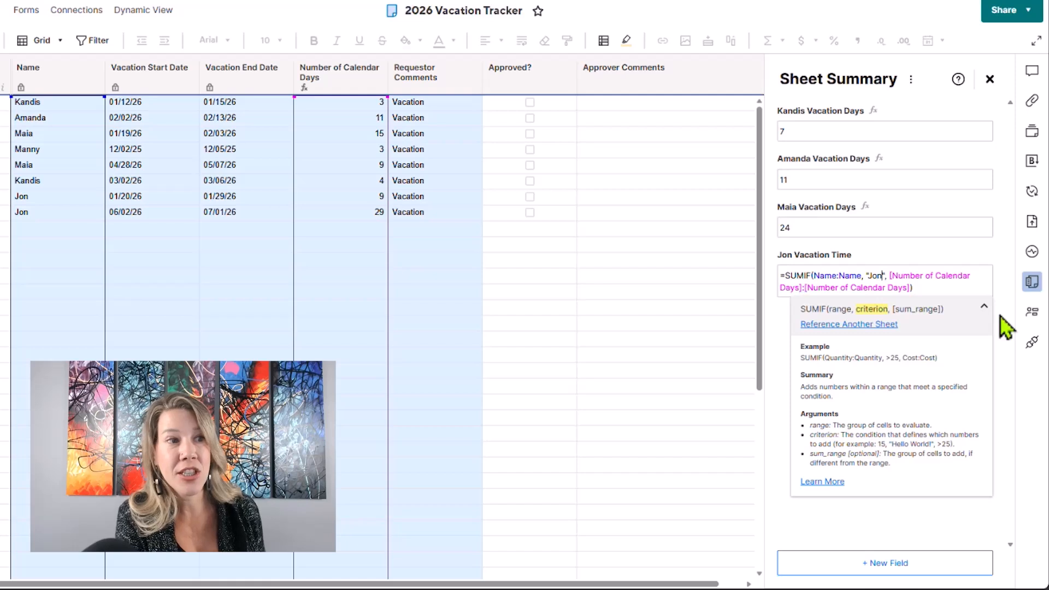
key(Return)
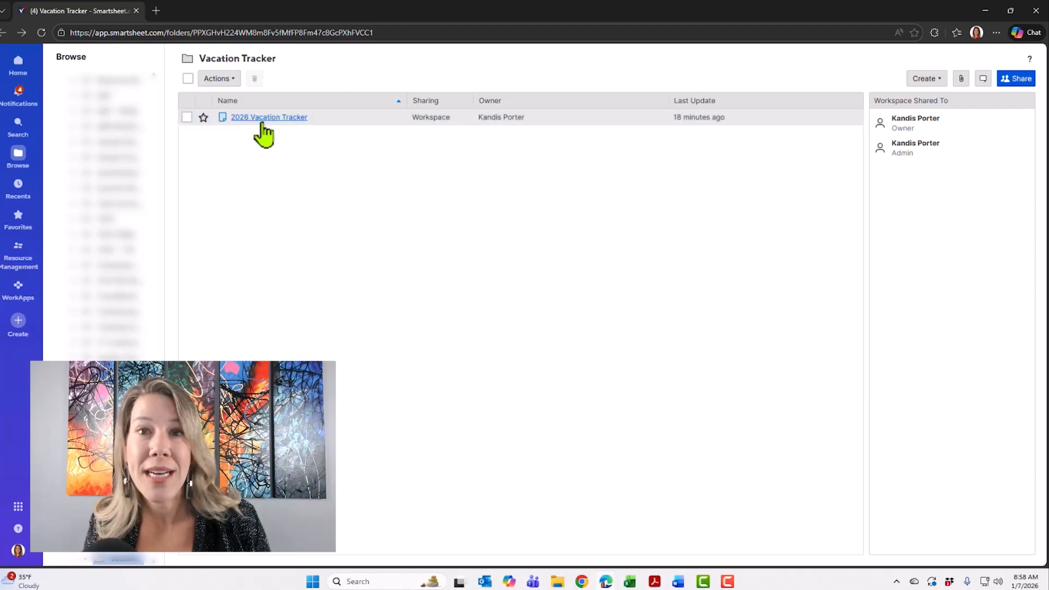
- Create a Sheet Summary Report named 2026 Vacation Totals in the Vacation Tracker folder
click(926, 79)
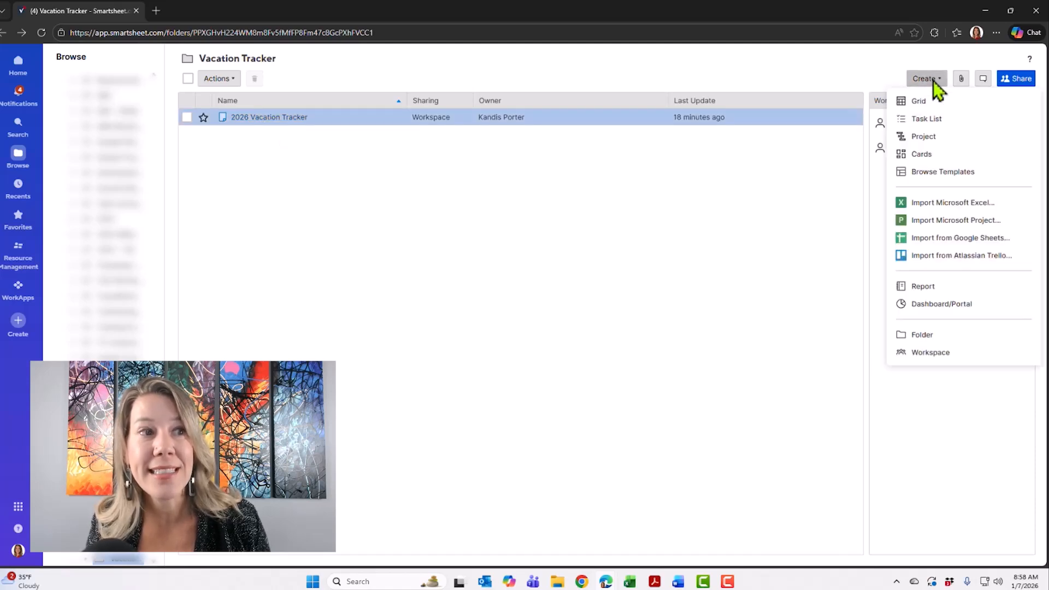
click(935, 286)
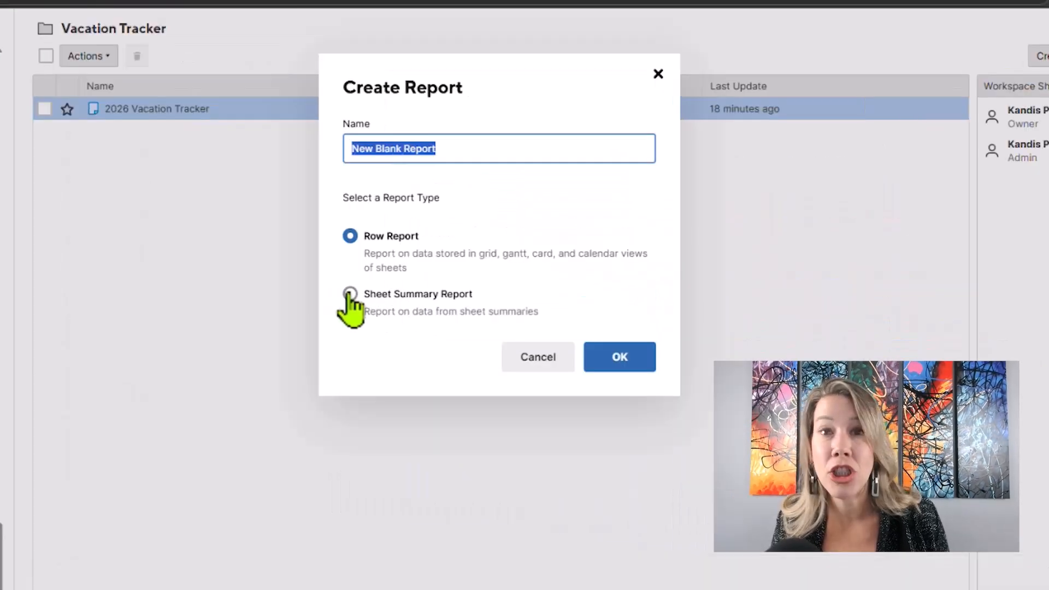
click(349, 294)
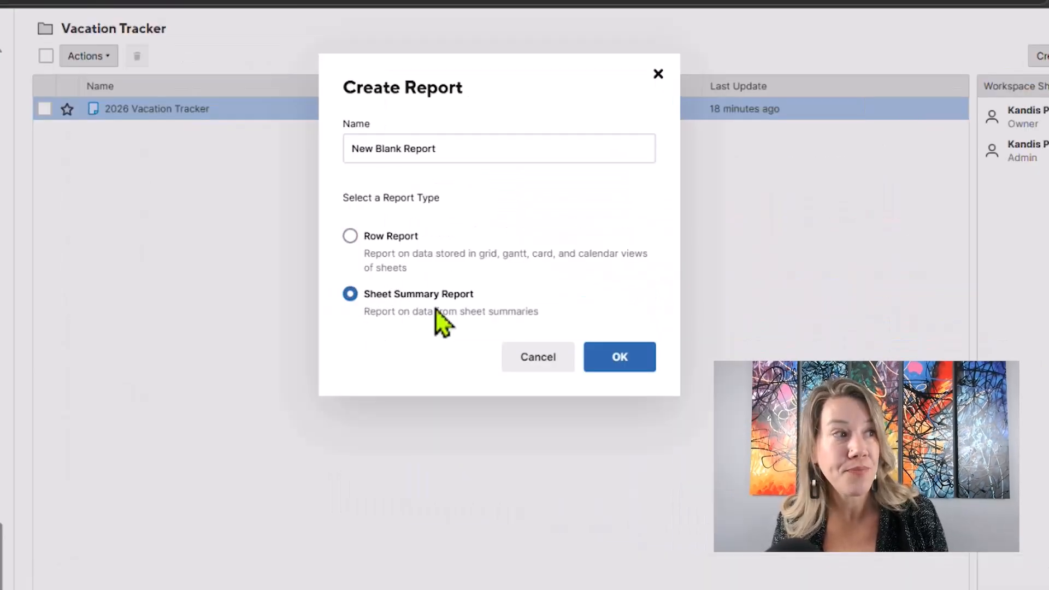
drag(437, 149, 284, 148)
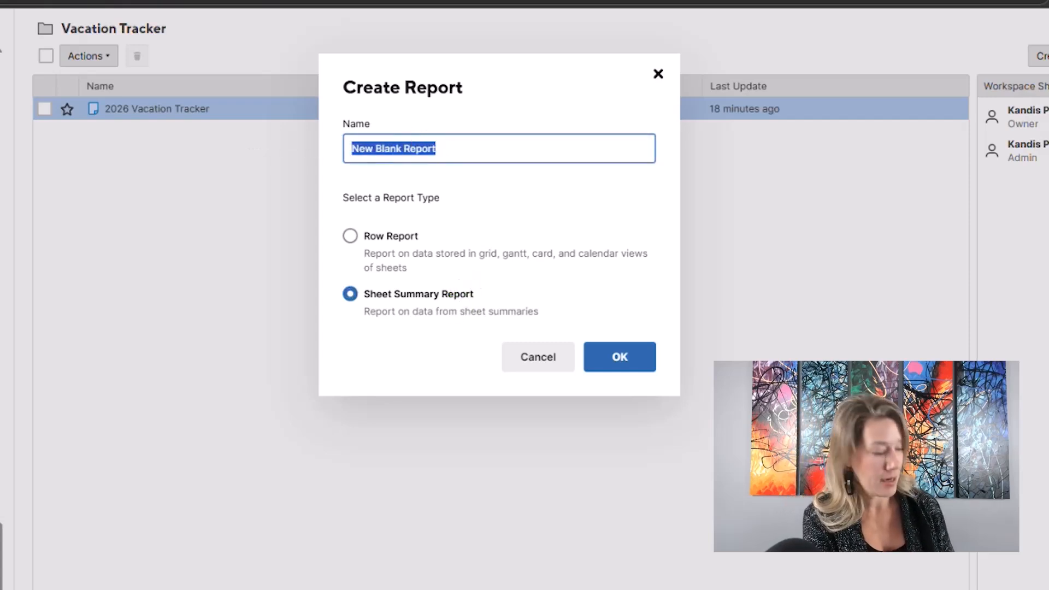
text(2026 Va)
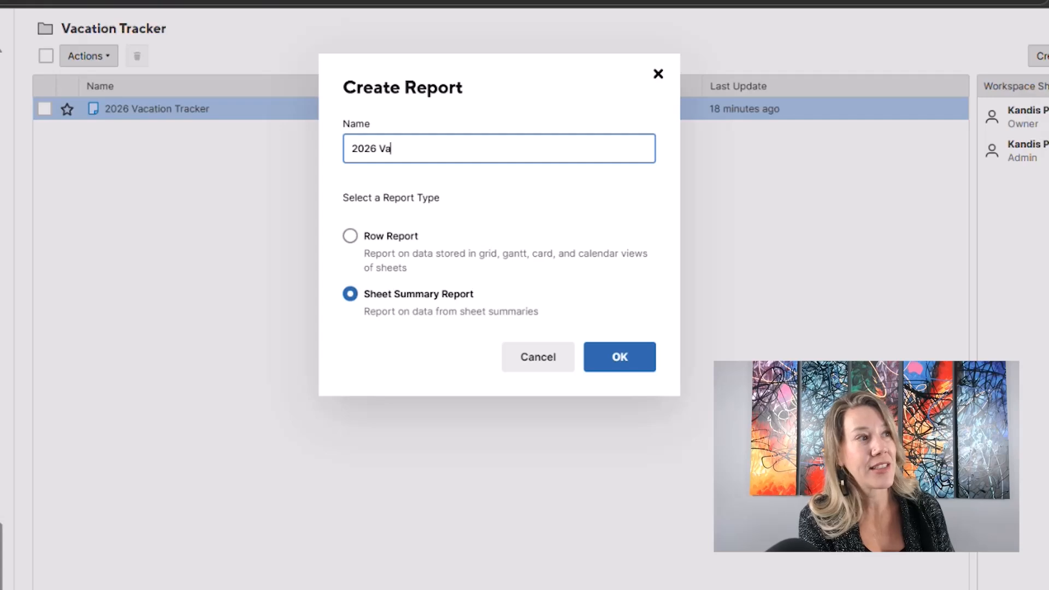
text(cation Totals)
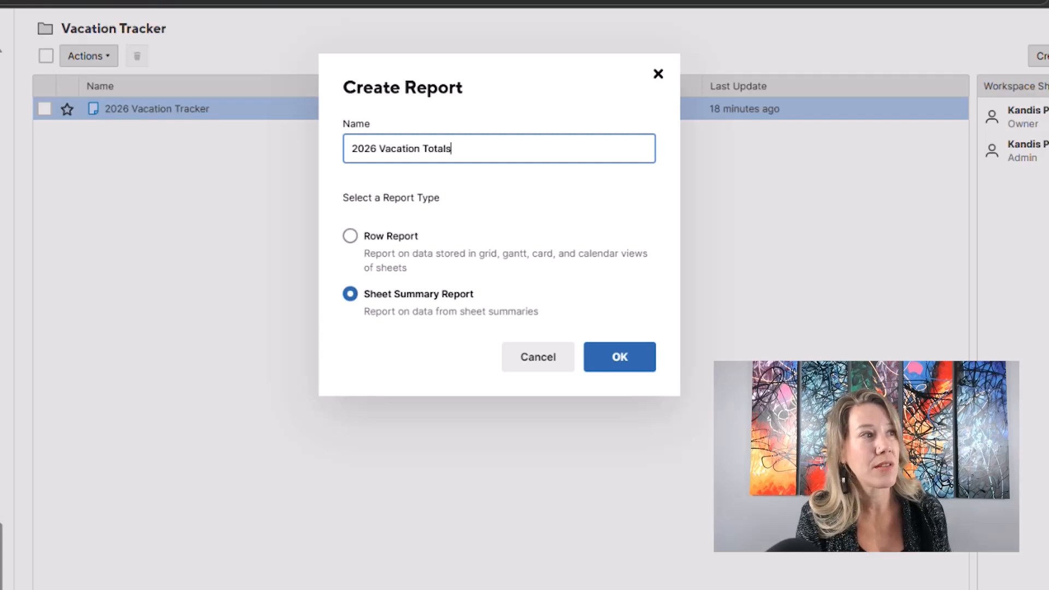
click(622, 363)
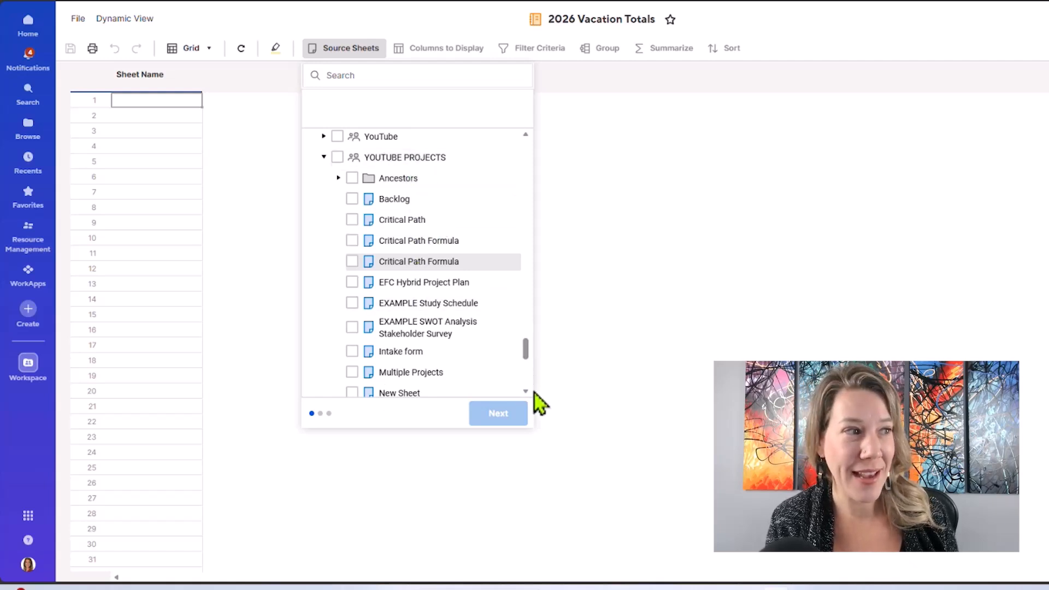
- Choose the Vacation Tracker folder under YOUTUBE PROJECTS as the report's source and proceed to the column selection
scroll(528, 392, down, 3)
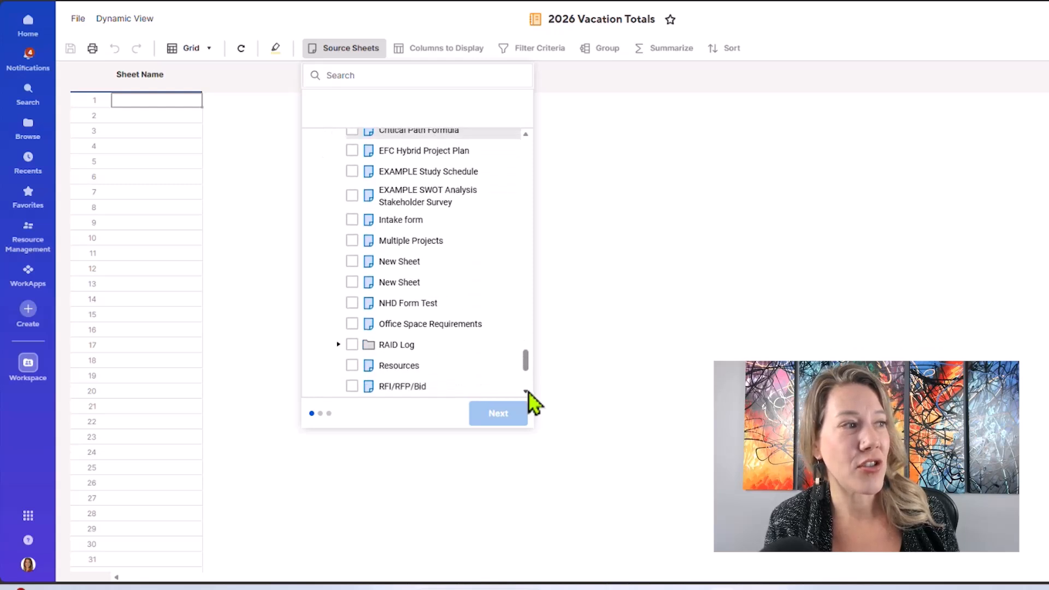
scroll(528, 392, down, 2)
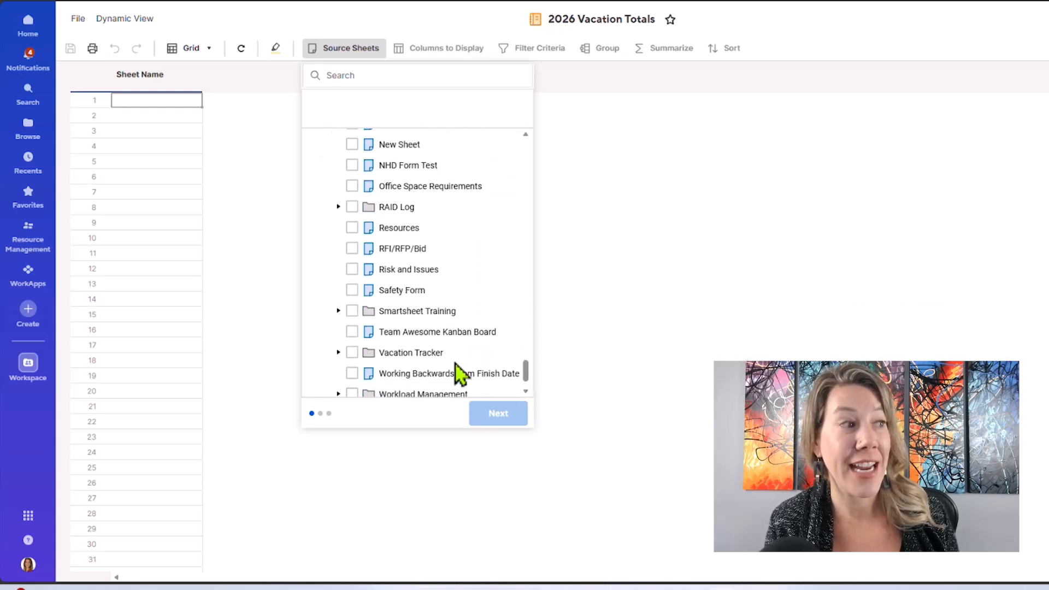
click(352, 354)
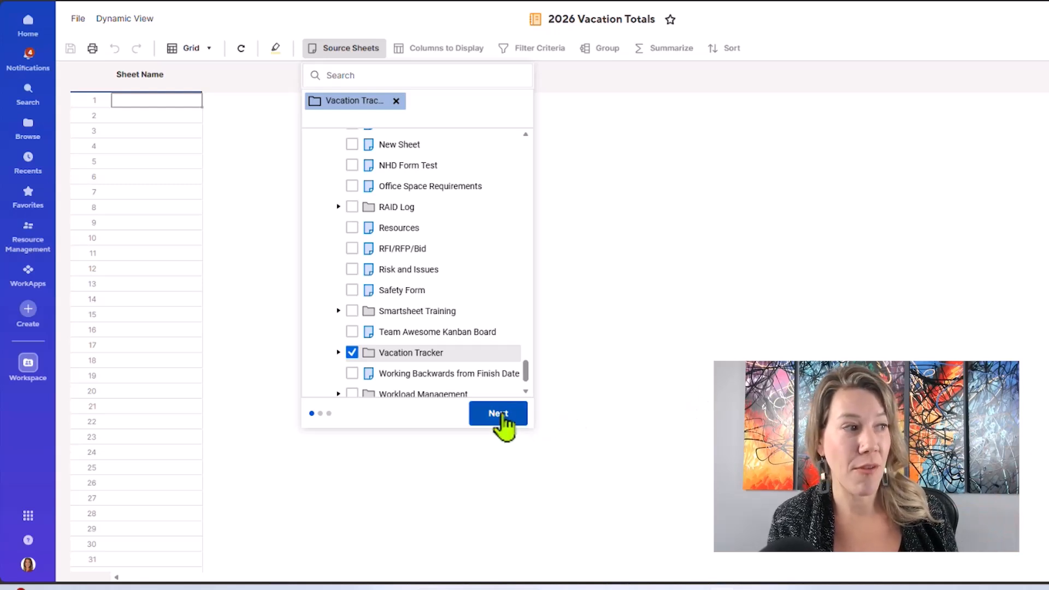
click(498, 413)
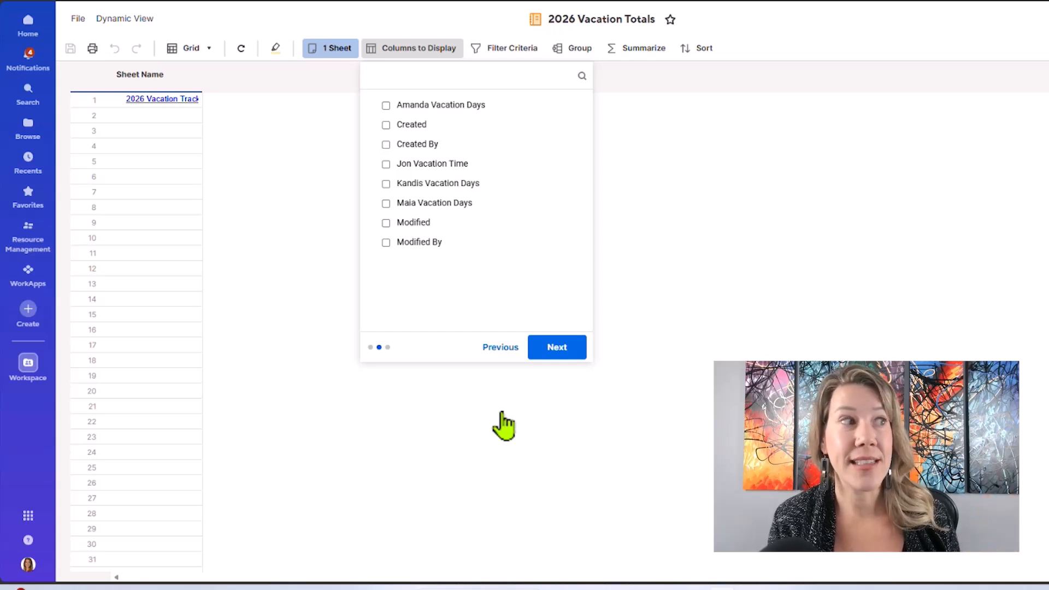
- Select all four employees' vacation summary fields as the report's columns to display
click(482, 109)
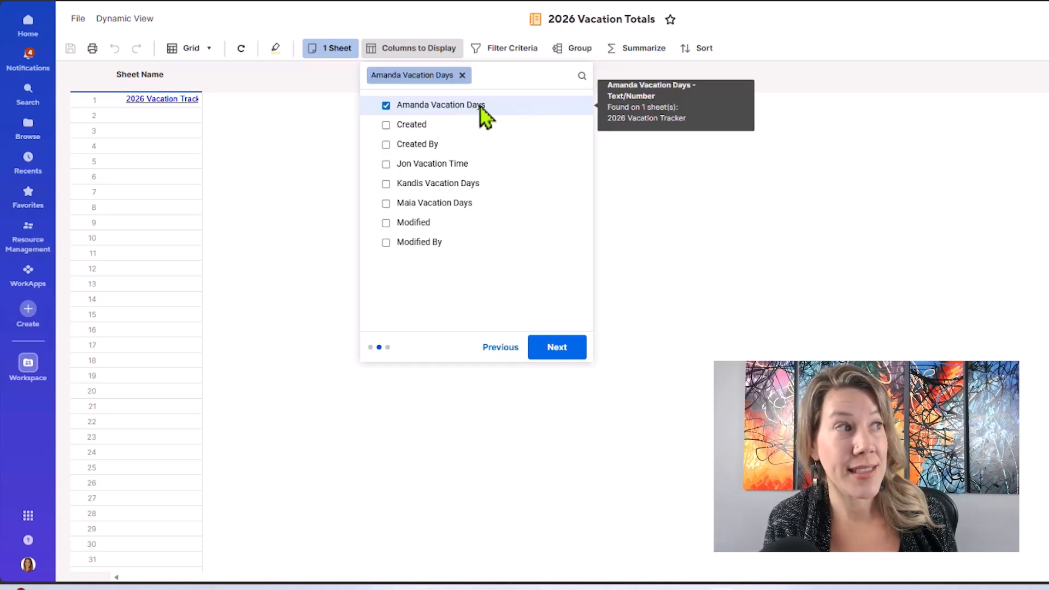
click(469, 163)
click(476, 196)
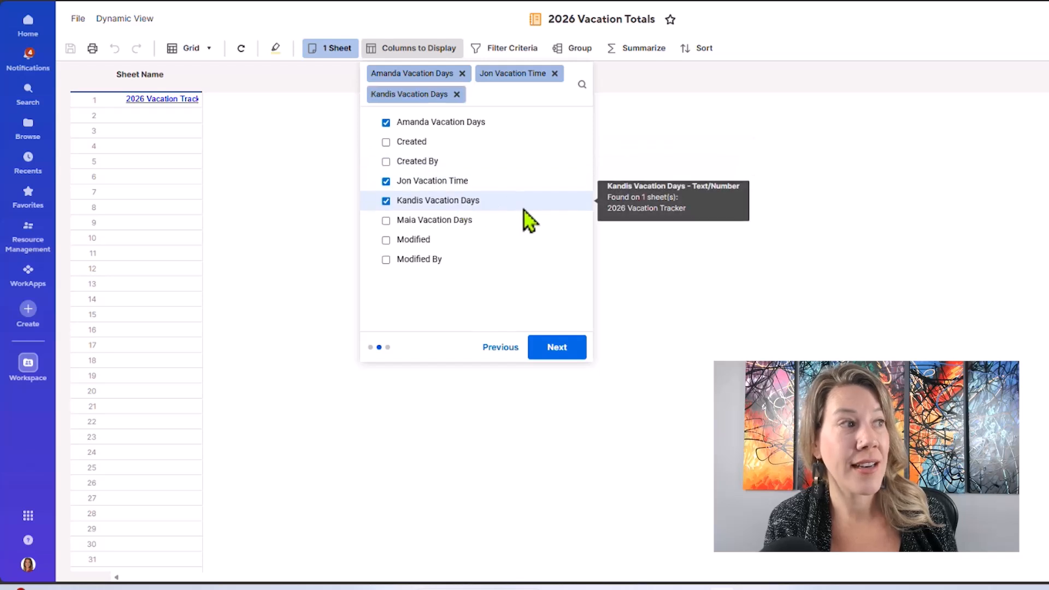
click(468, 221)
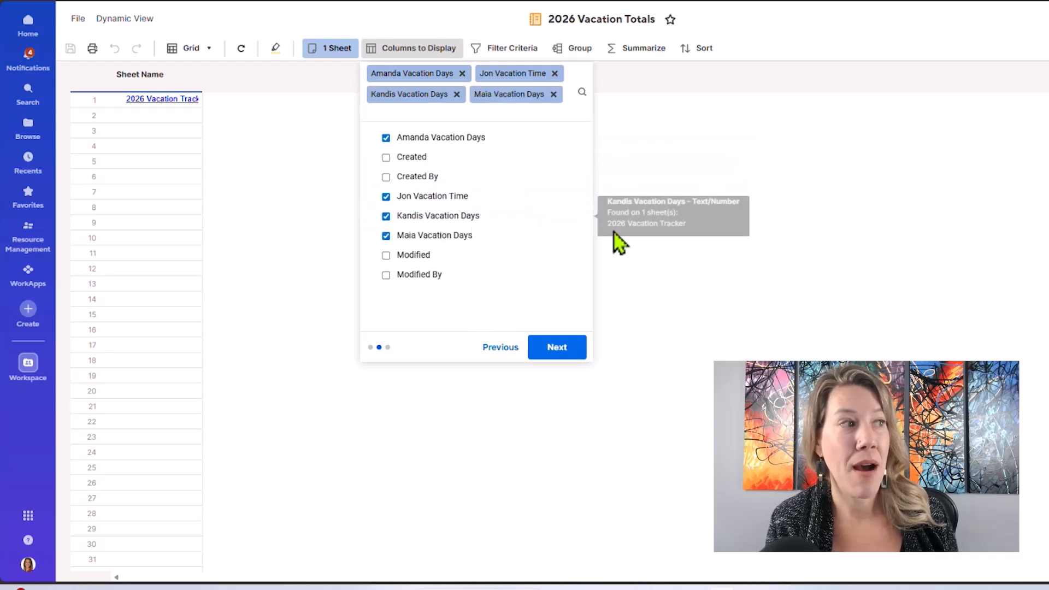
- Apply the 2026 Vacation Totals report without filter criteria and widen its Sheet Name column to fit the full sheet name
click(556, 348)
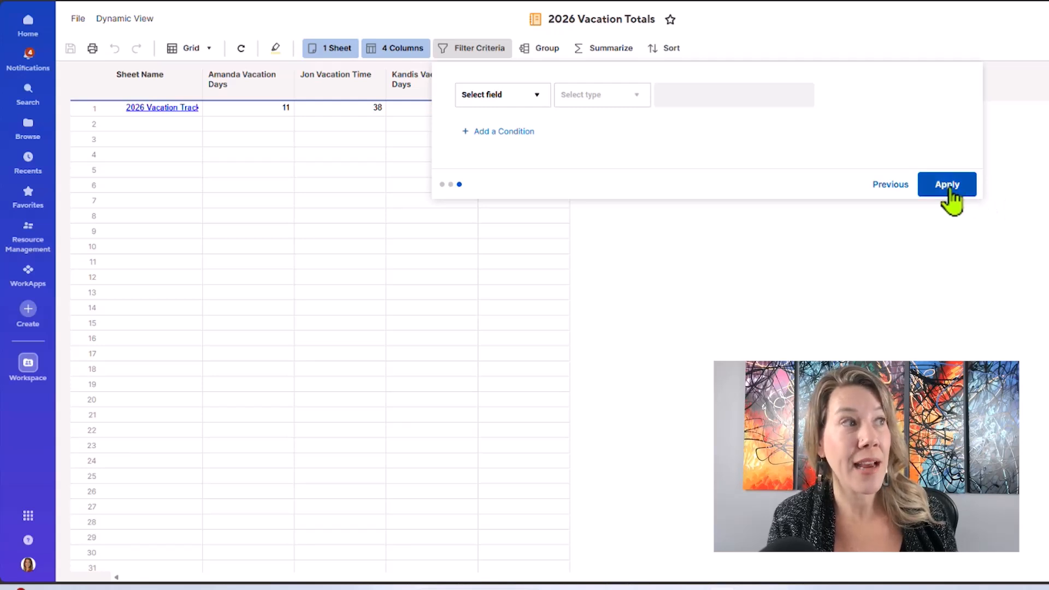
click(947, 185)
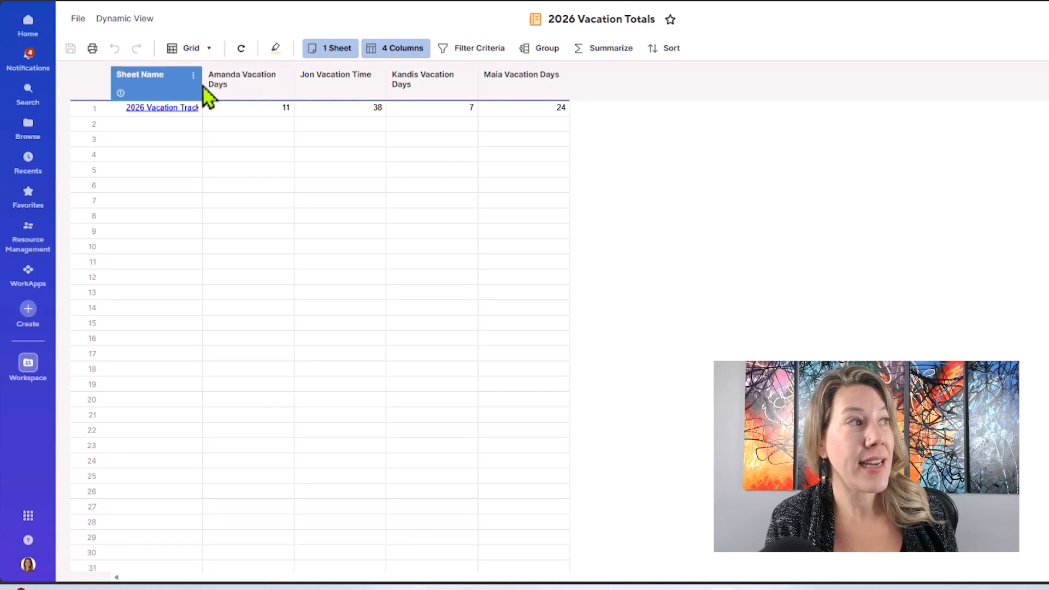
drag(202, 85, 244, 98)
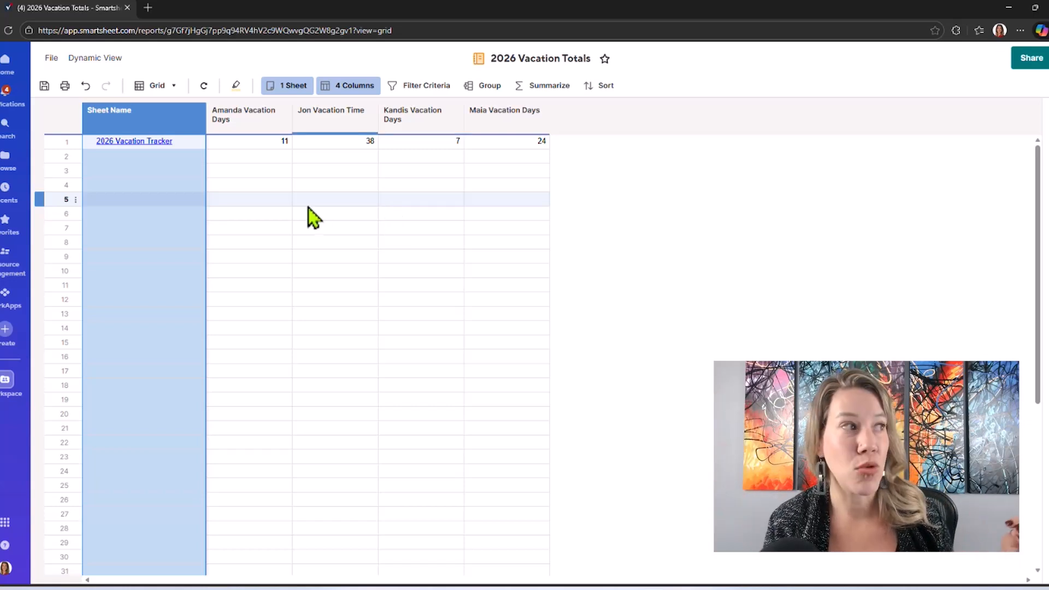
- Open the 2026 Vacation Tracker sheet from the report, check its sheet summary fields, and return to the report
click(123, 143)
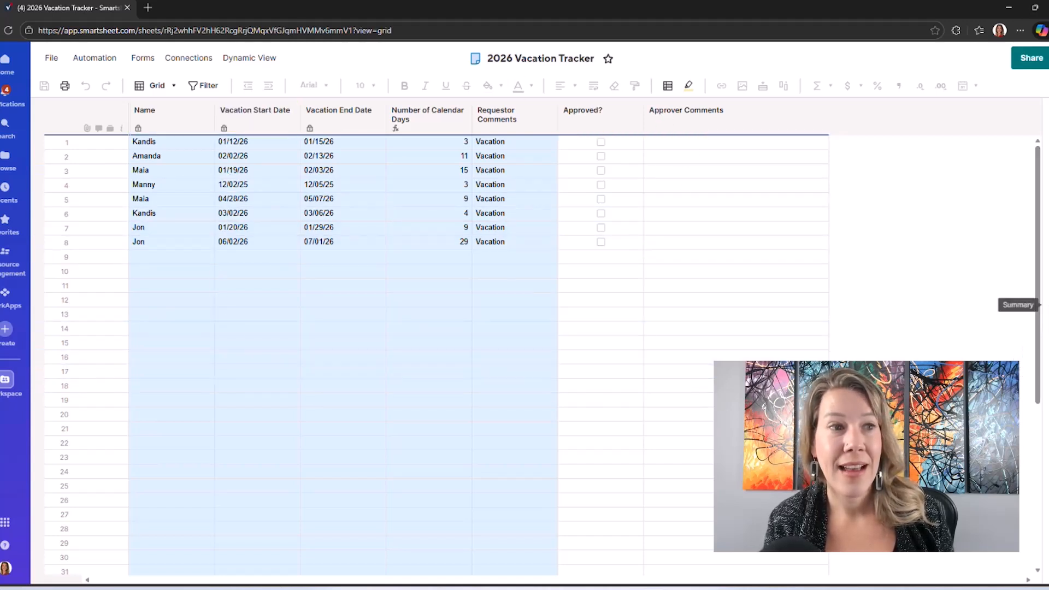
click(1040, 304)
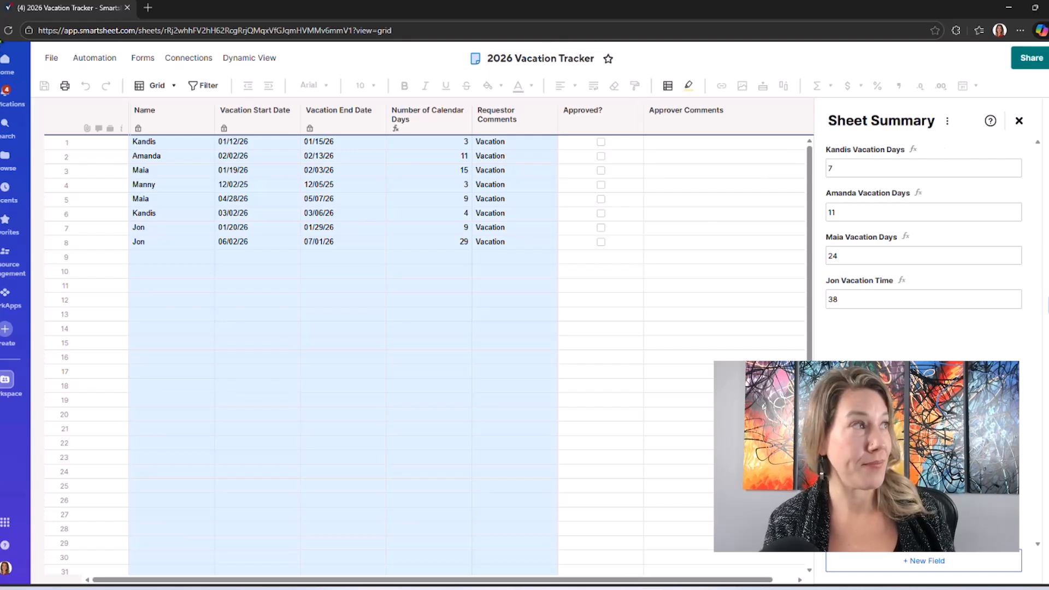
key(alt+Left)
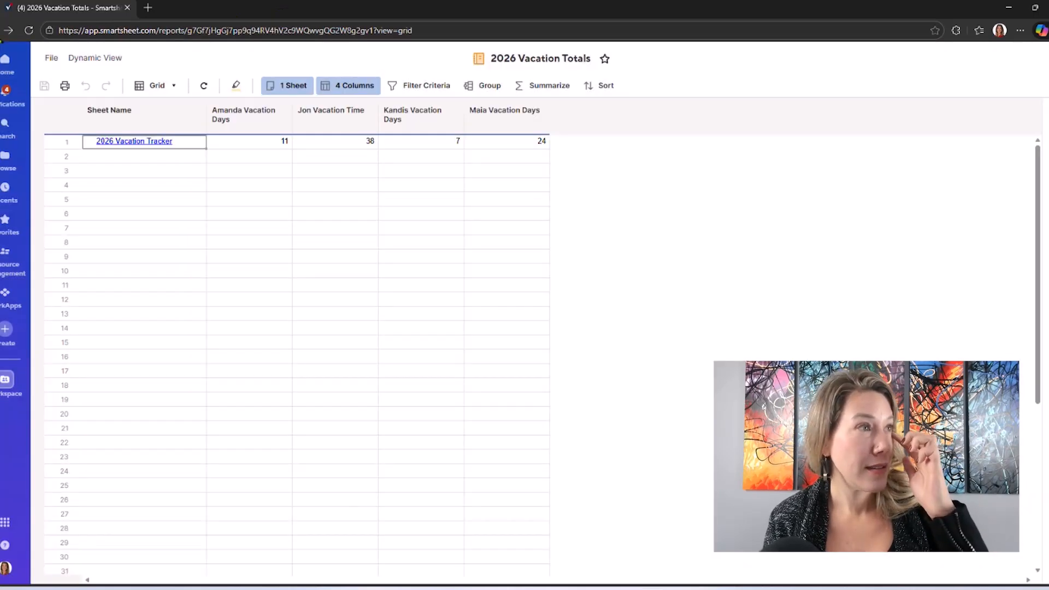
- Return to the Vacation Tracker folder and create a Row Report named Vacation Totals - Row
key(alt+Left)
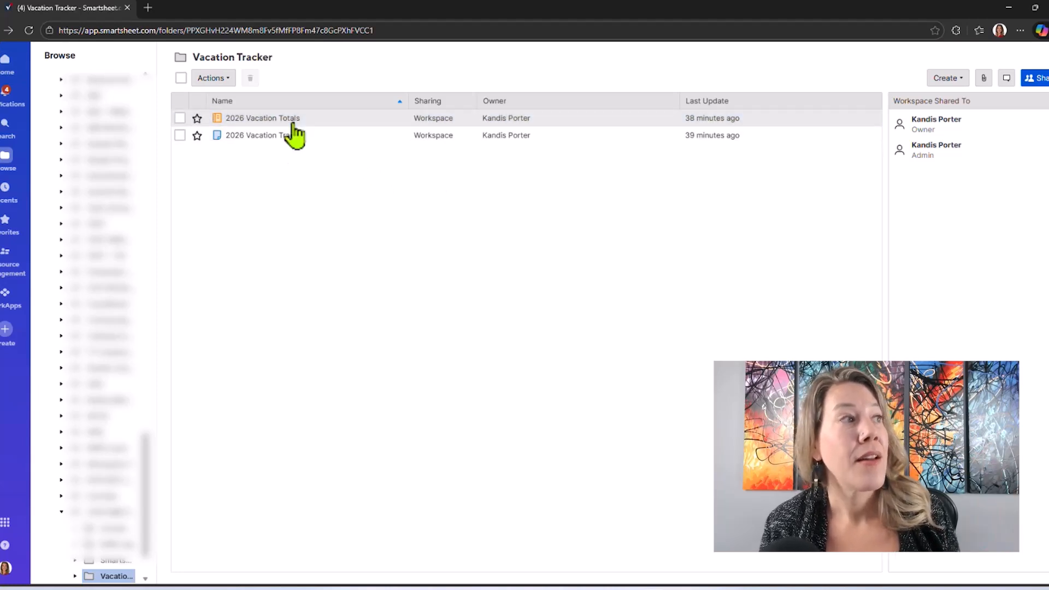
click(953, 82)
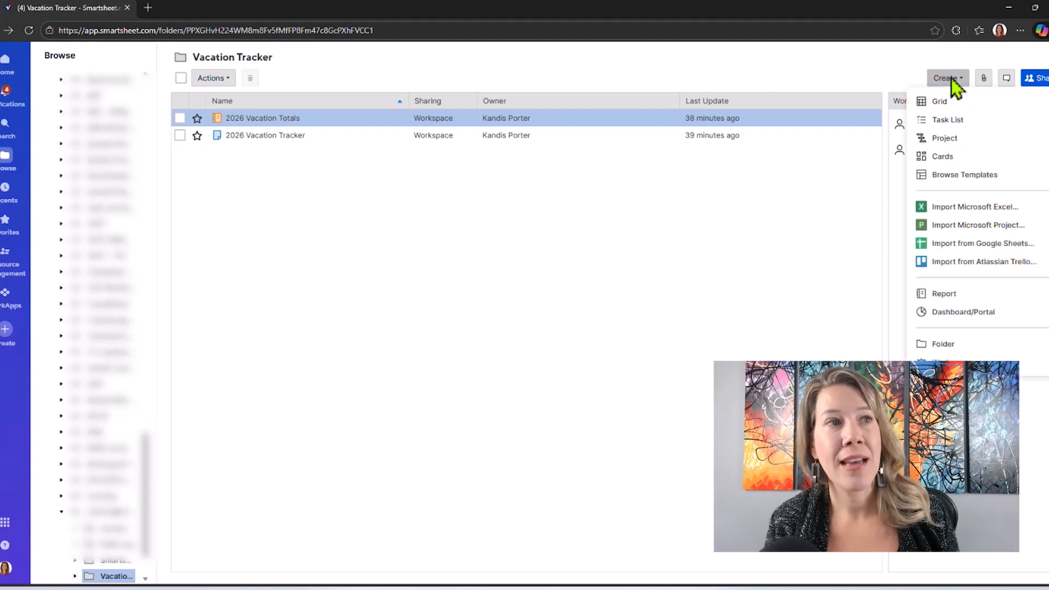
click(963, 297)
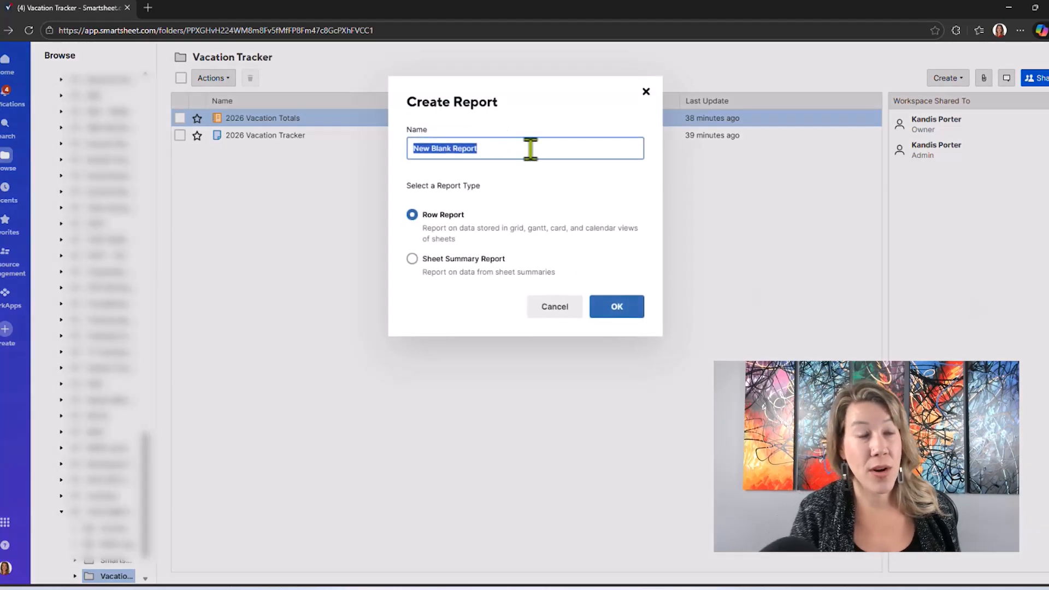
text(Vacation Totals - Row)
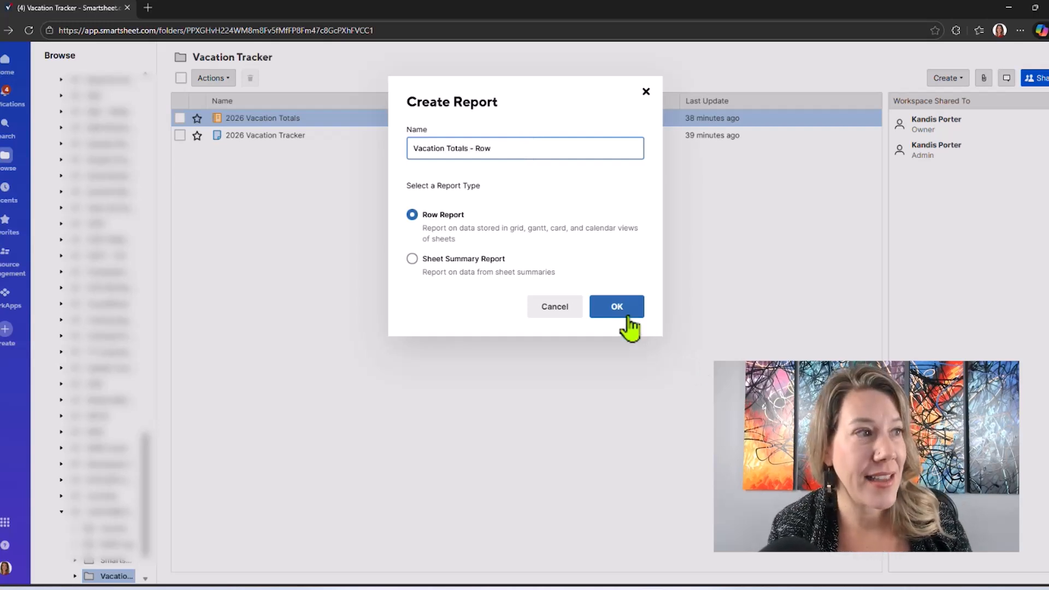
click(628, 318)
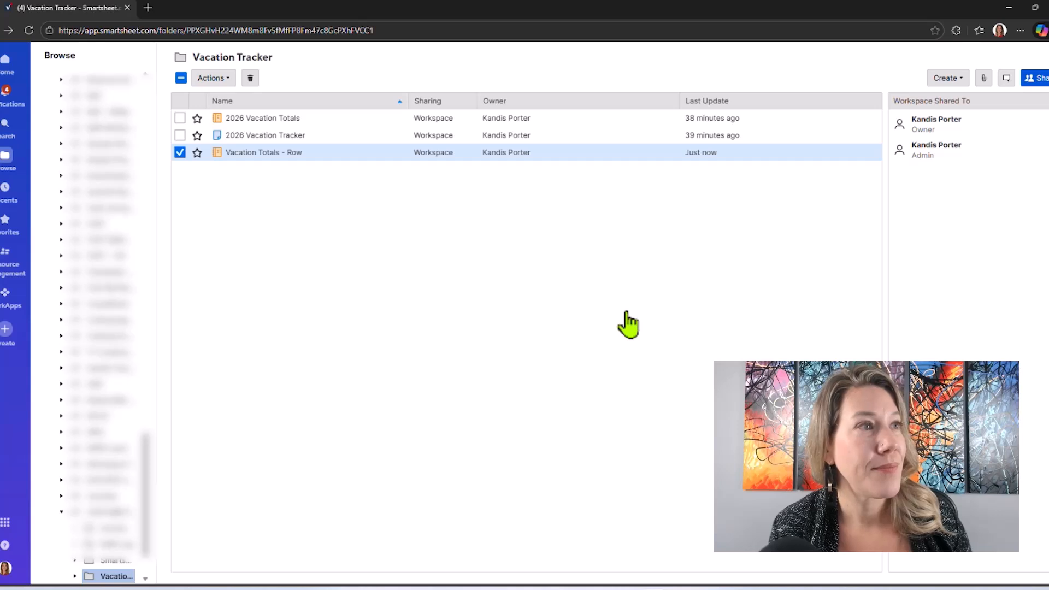
- Open the Vacation Totals - Row report and set the Vacation Tracker folder under YOUTUBE PROJECTS as its source
click(275, 154)
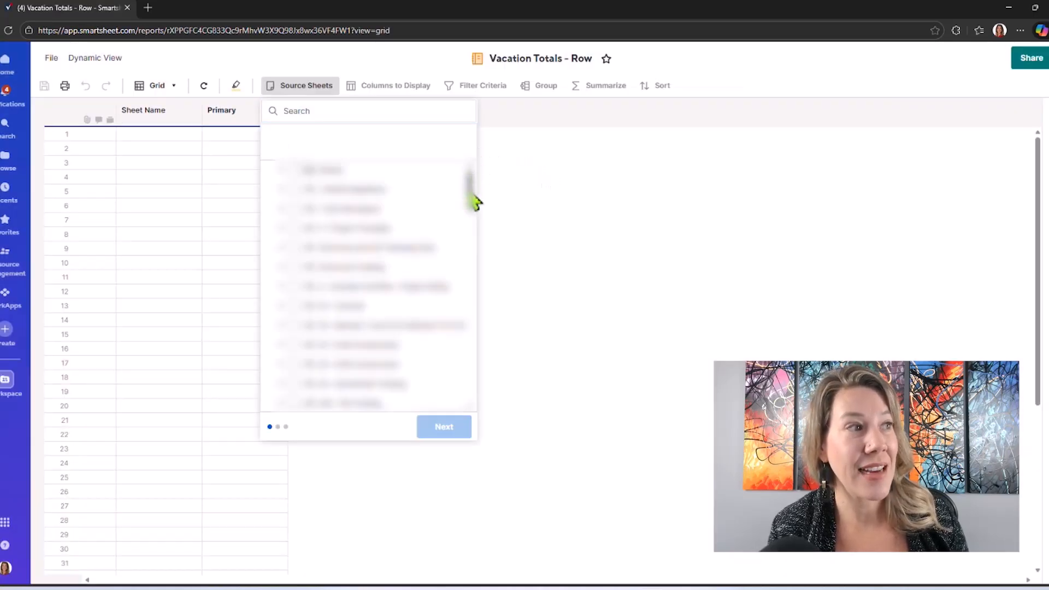
drag(474, 202, 465, 430)
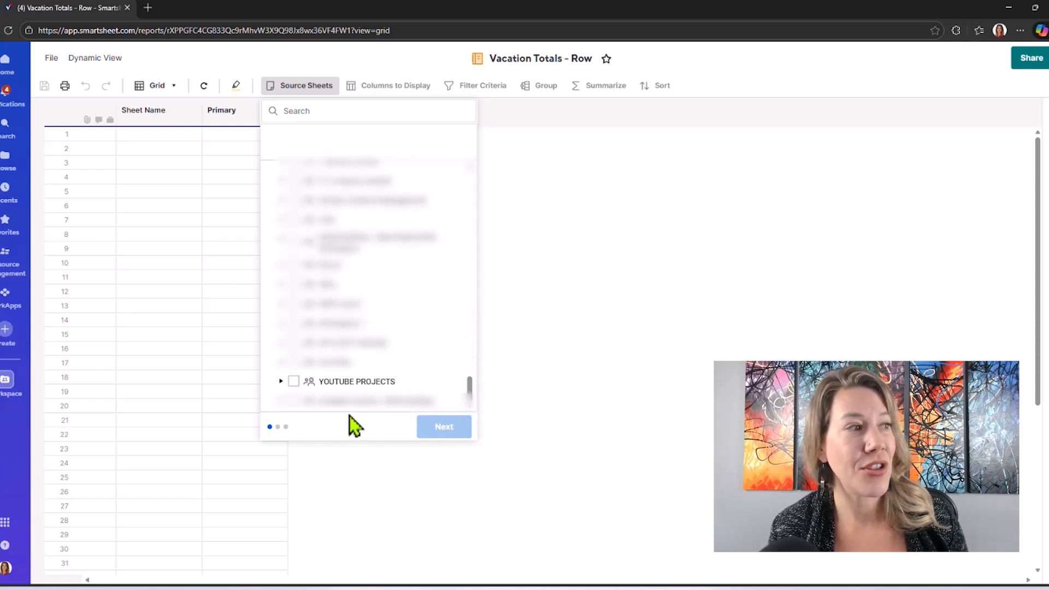
click(281, 381)
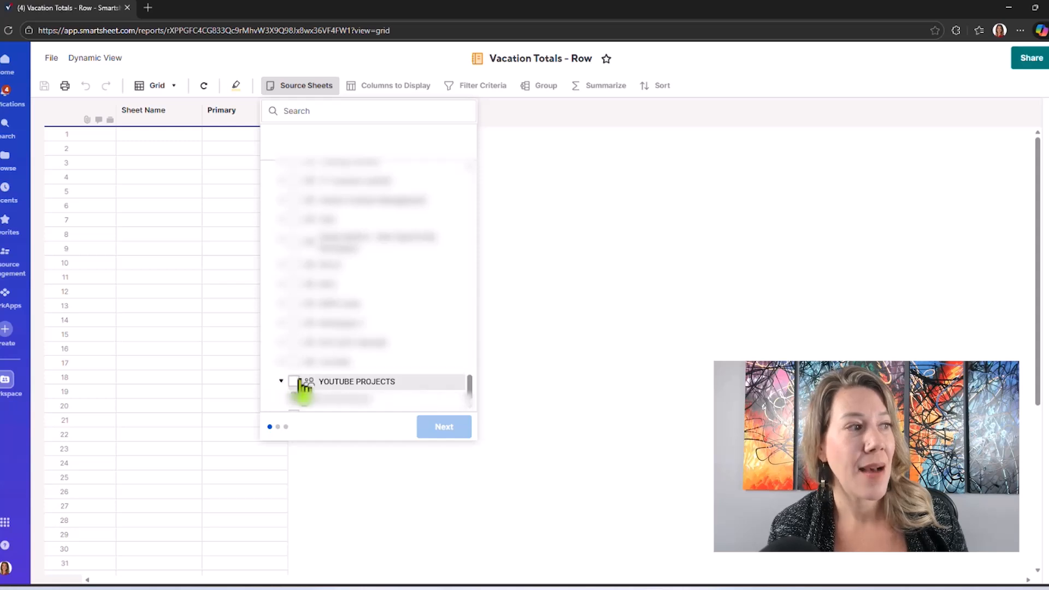
scroll(393, 330, down, 4)
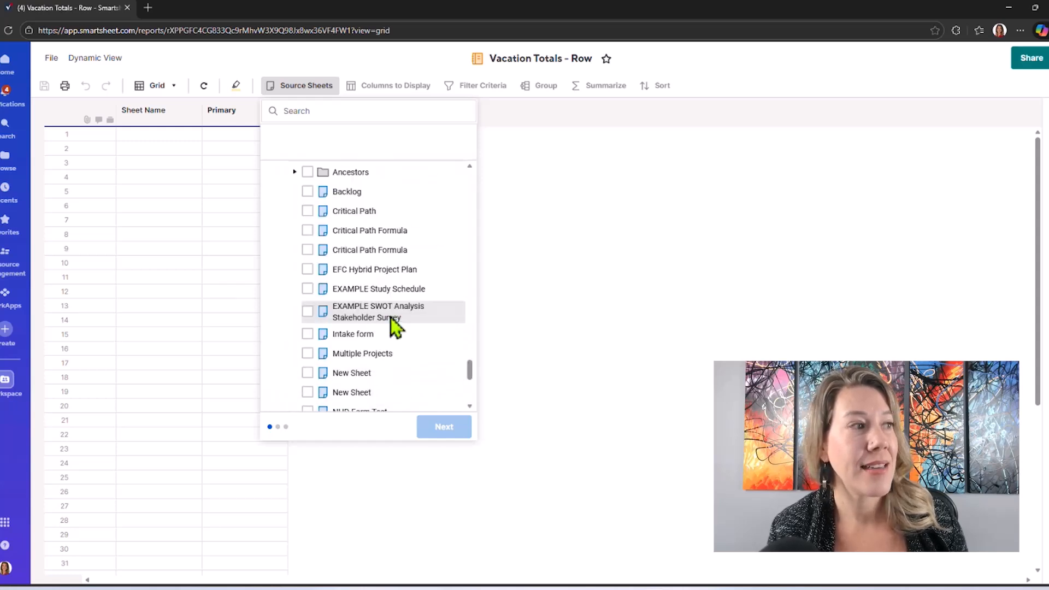
scroll(391, 316, down, 5)
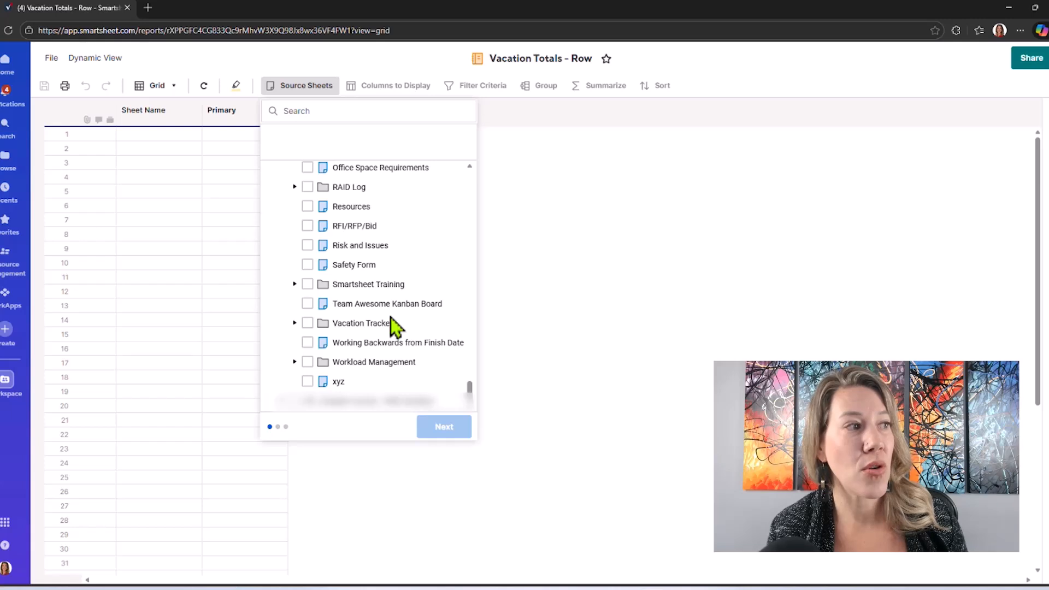
click(307, 322)
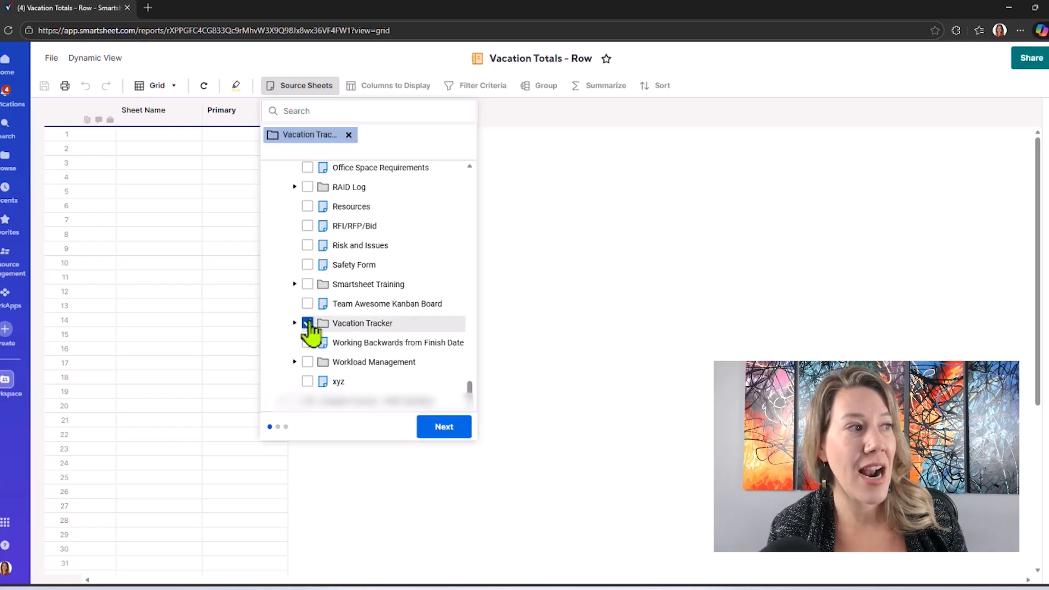
click(441, 426)
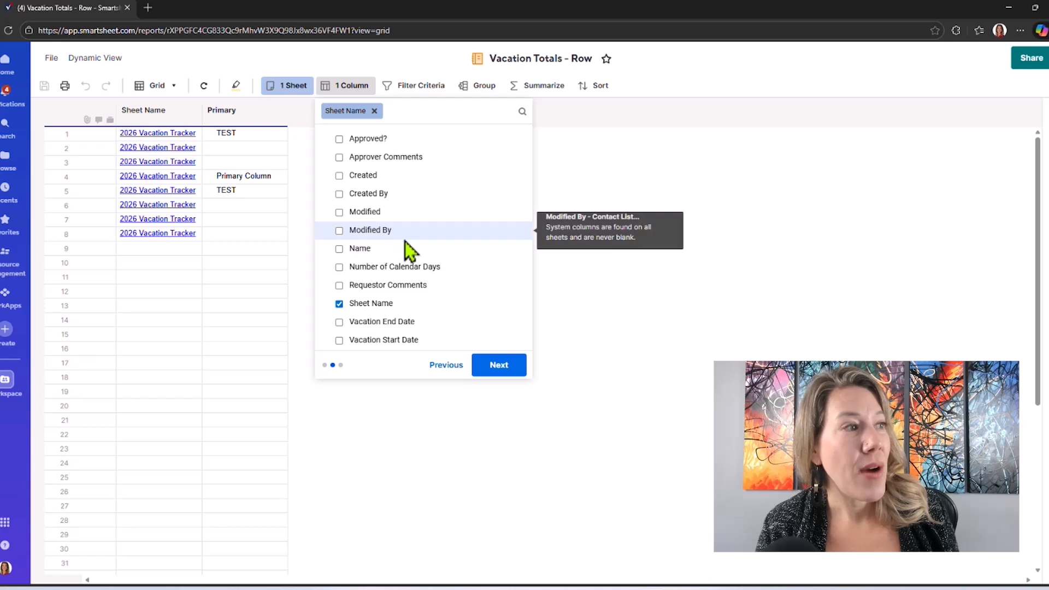
- Add Vacation End Date, Vacation Start Date, Name, Number of Calendar Days and Requestor Comments to the row report and apply it without filter criteria
click(339, 322)
click(339, 341)
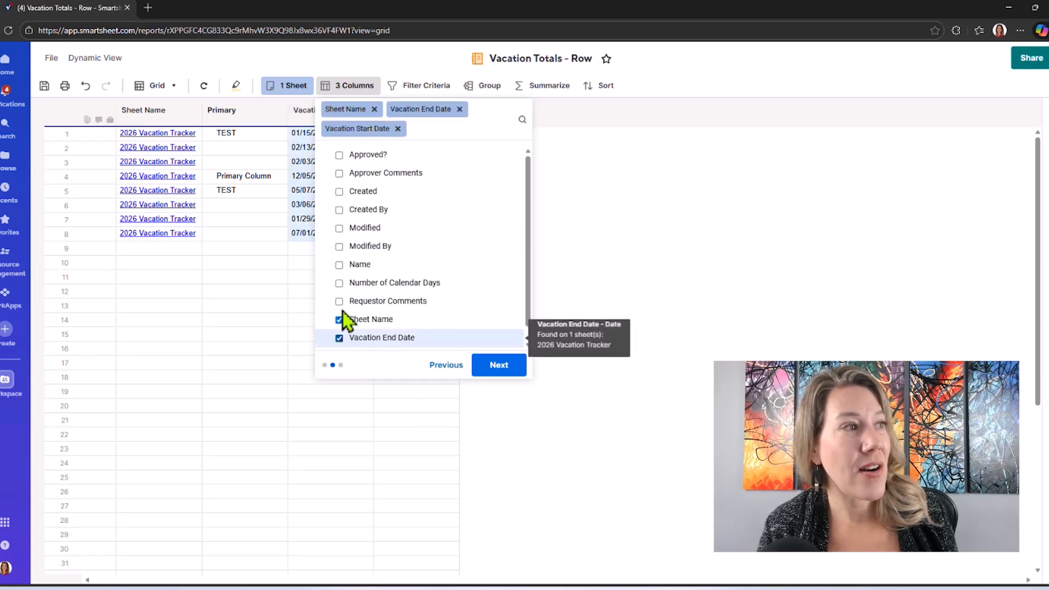
click(340, 265)
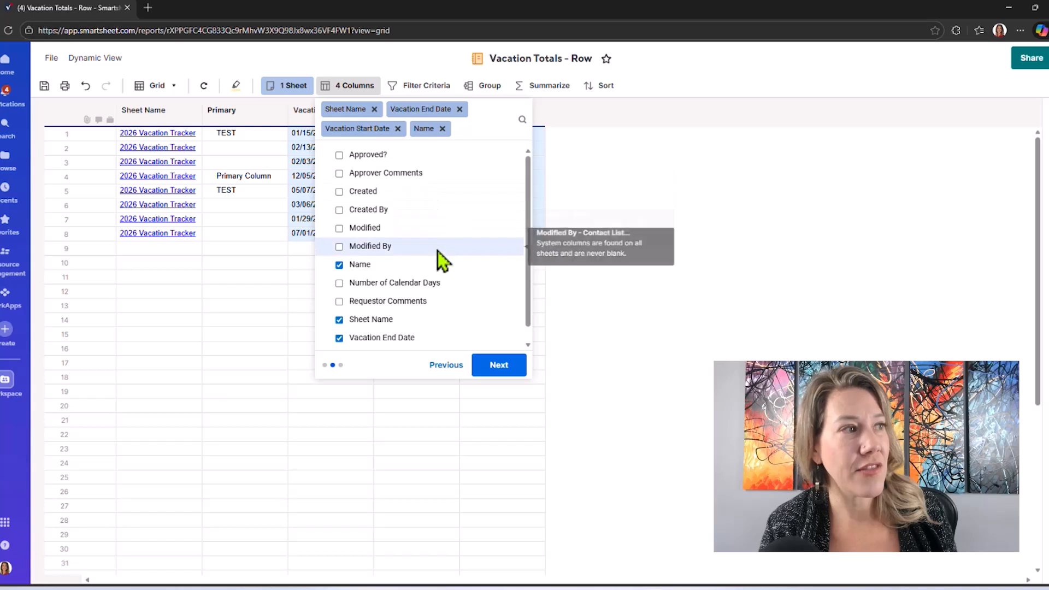
click(436, 286)
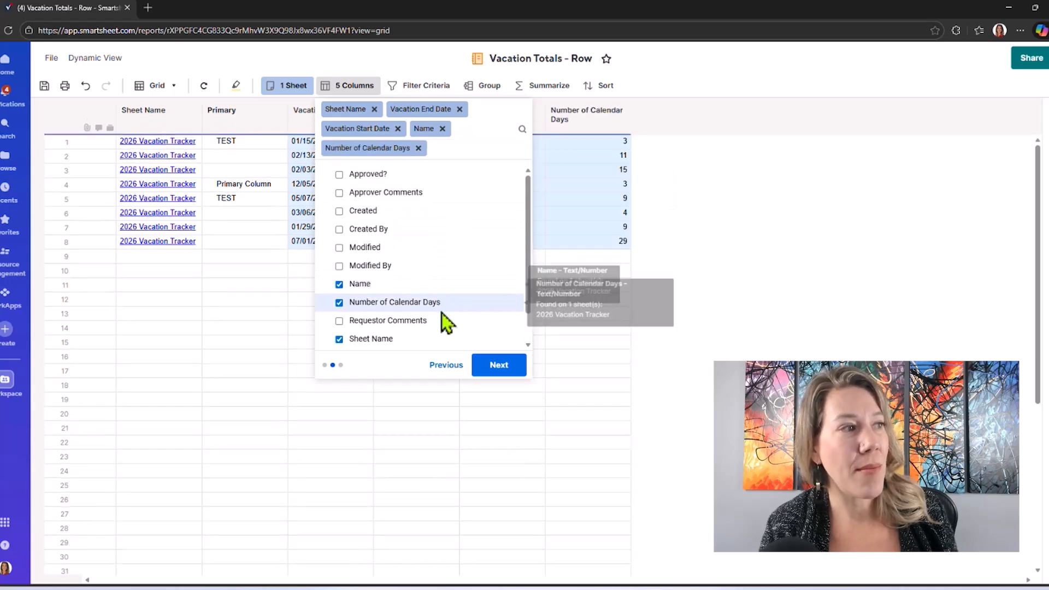
click(423, 324)
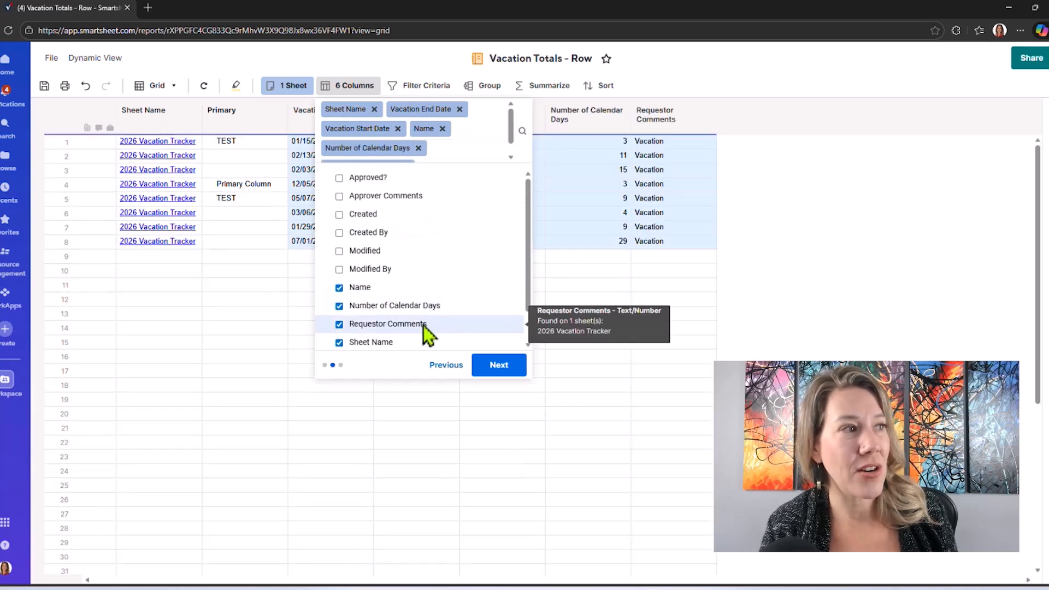
click(513, 369)
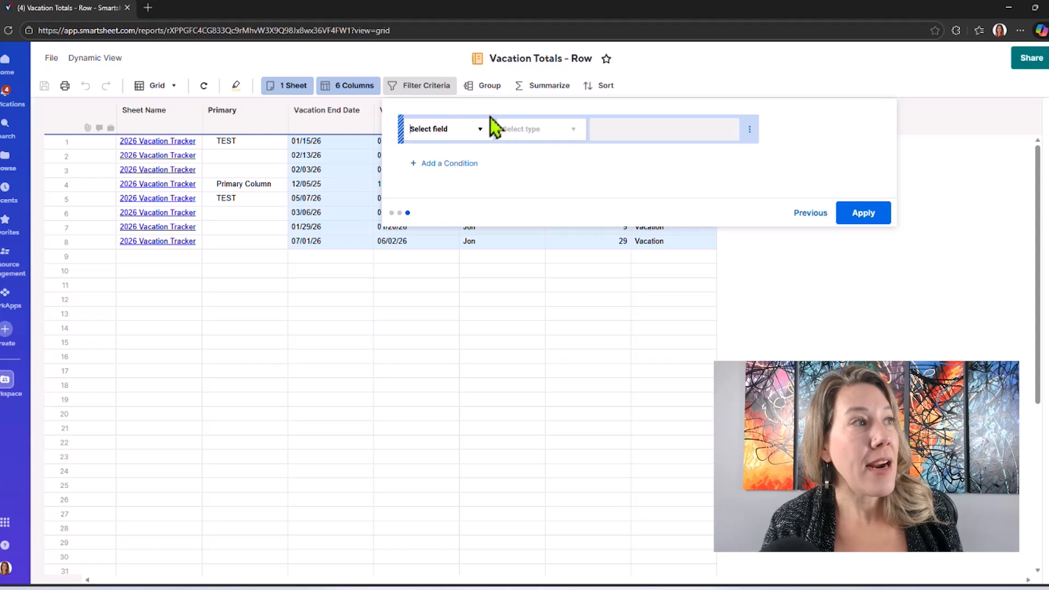
click(876, 216)
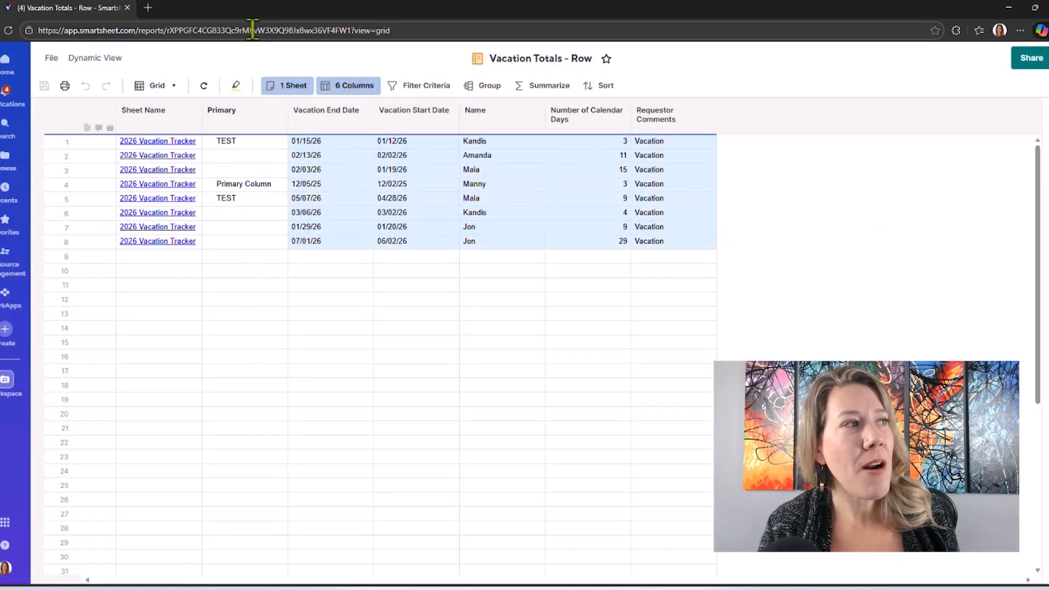
- Hide the Primary column, reorder the columns to Name, Vacation Start Date, Vacation End Date, and save the report
right_click(234, 122)
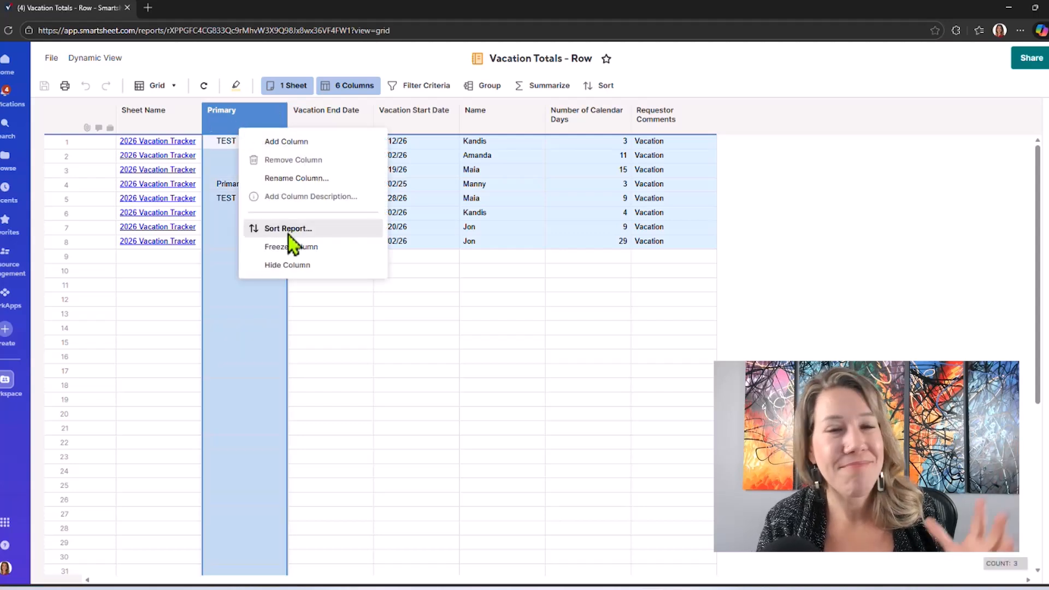
click(287, 265)
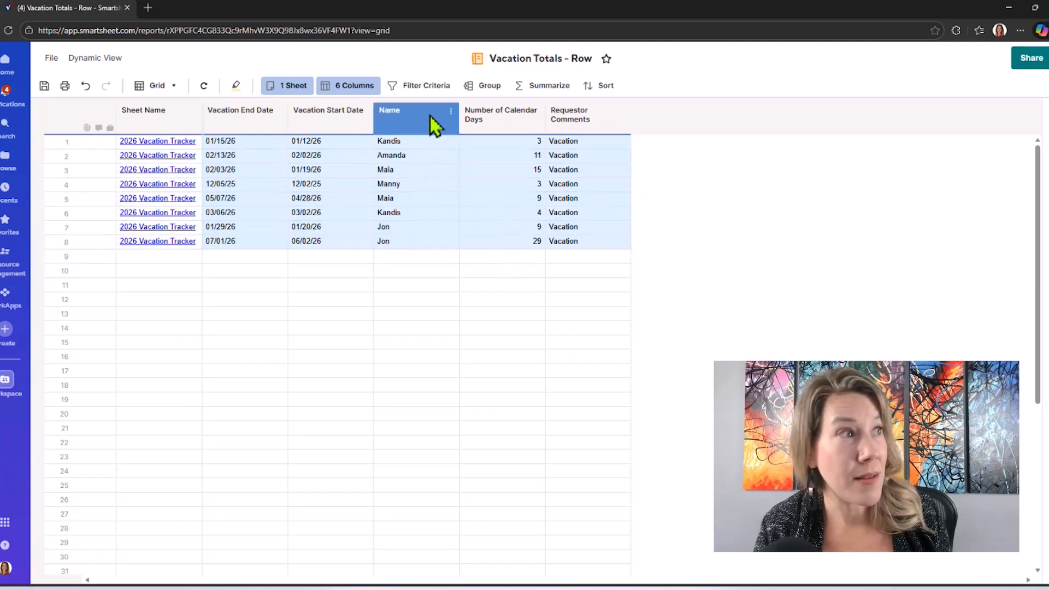
drag(431, 116, 260, 128)
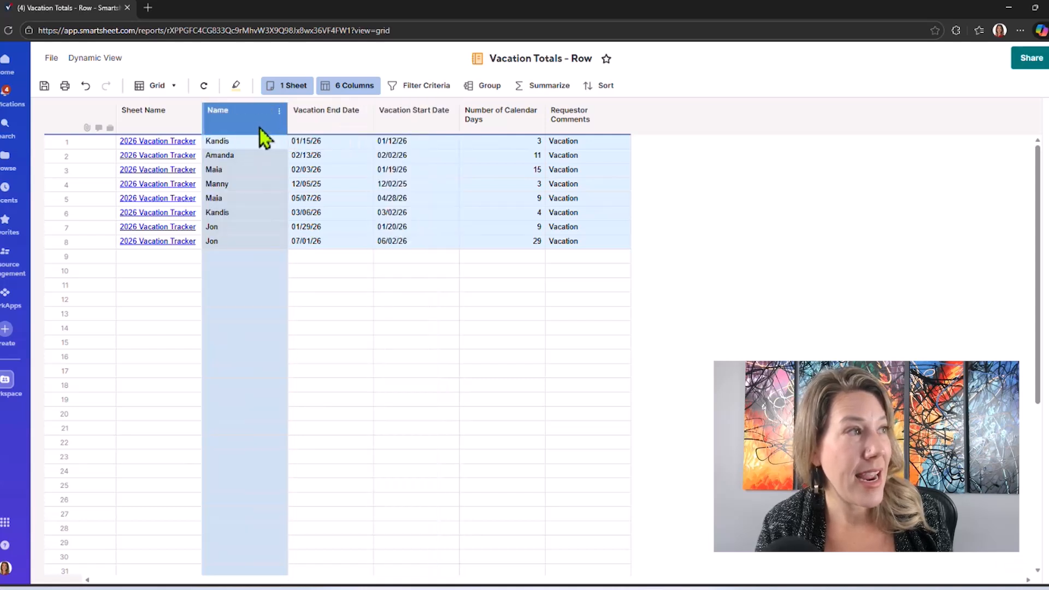
drag(407, 123, 343, 131)
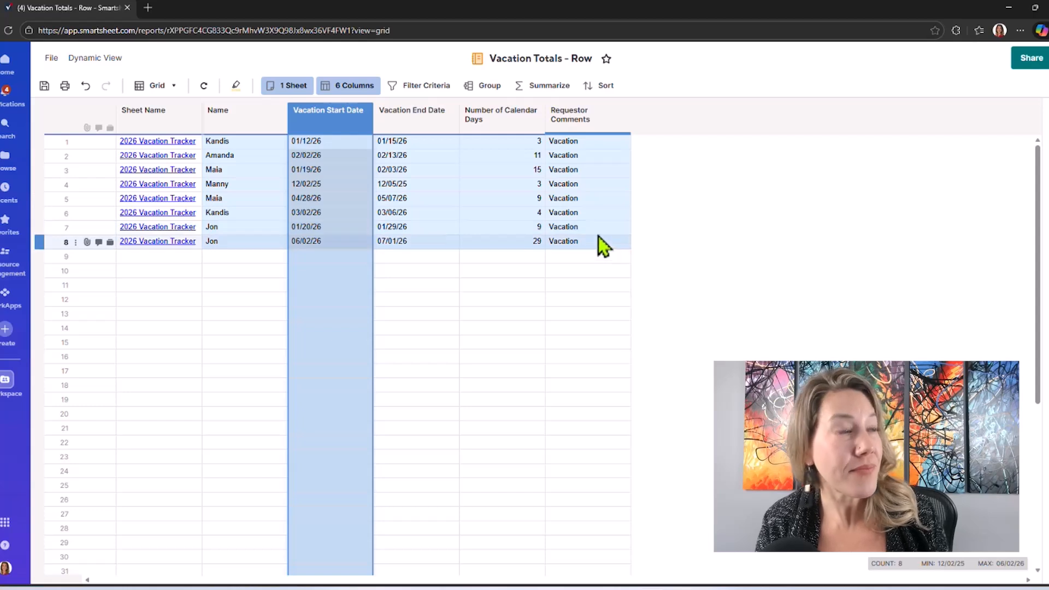
click(46, 88)
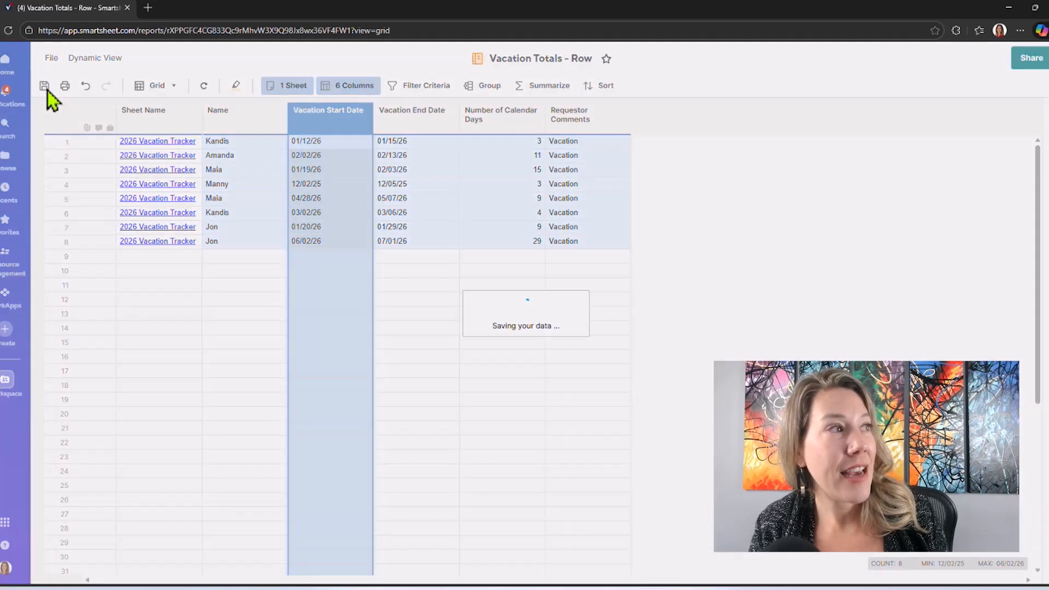
- Group the row report by Name in ascending order
click(487, 86)
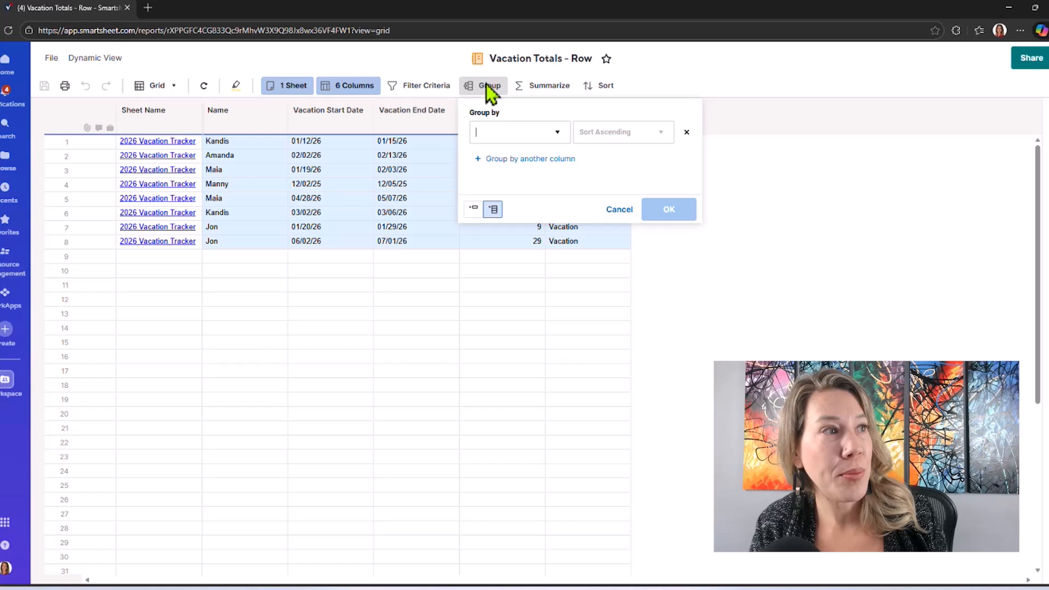
click(559, 137)
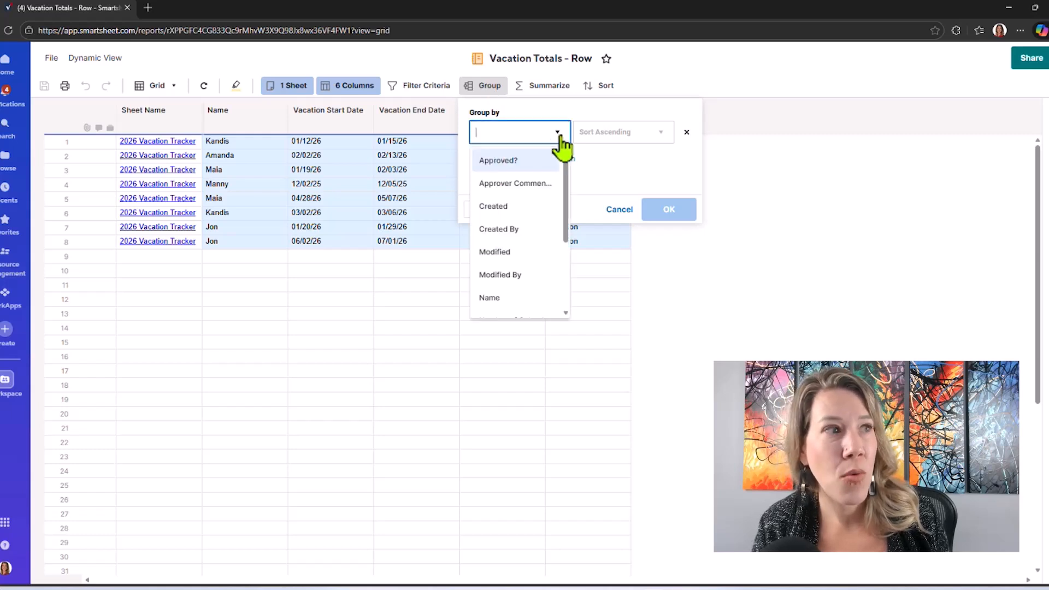
click(524, 302)
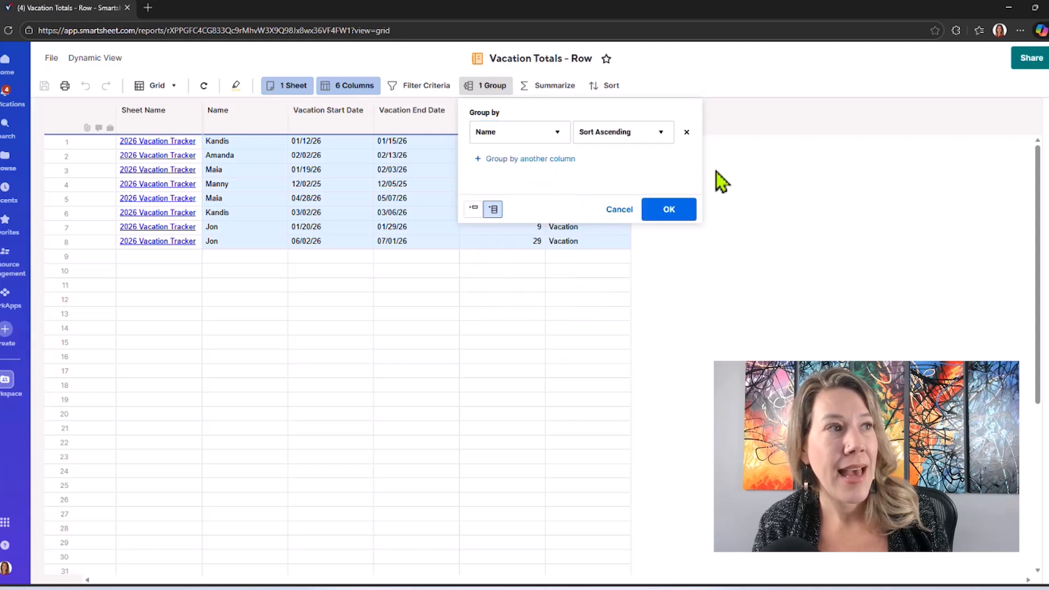
click(669, 210)
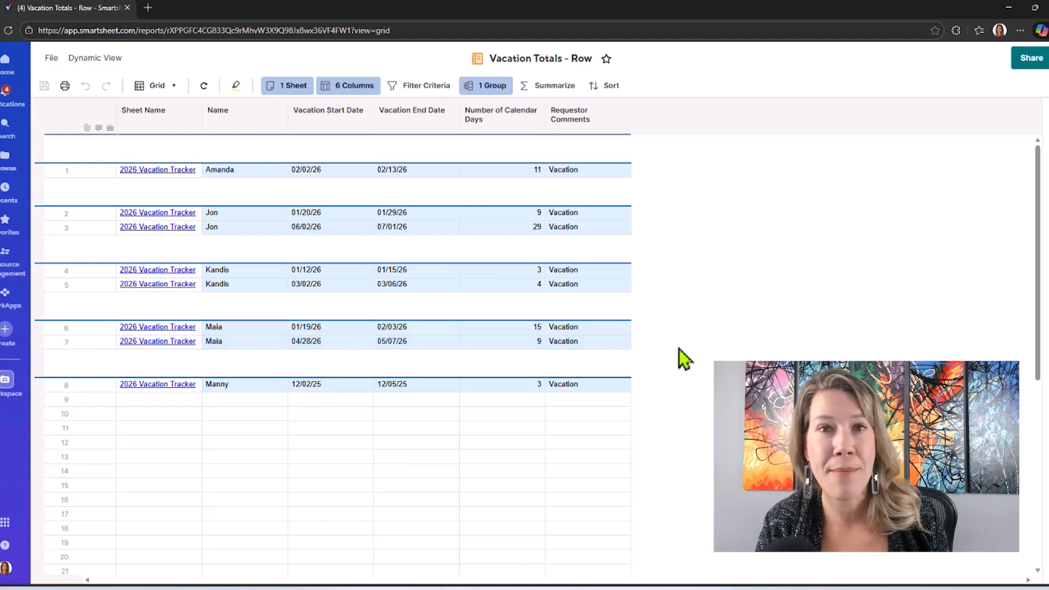
- Summarize the report's Number of Calendar Days column with Sum
click(562, 89)
click(620, 136)
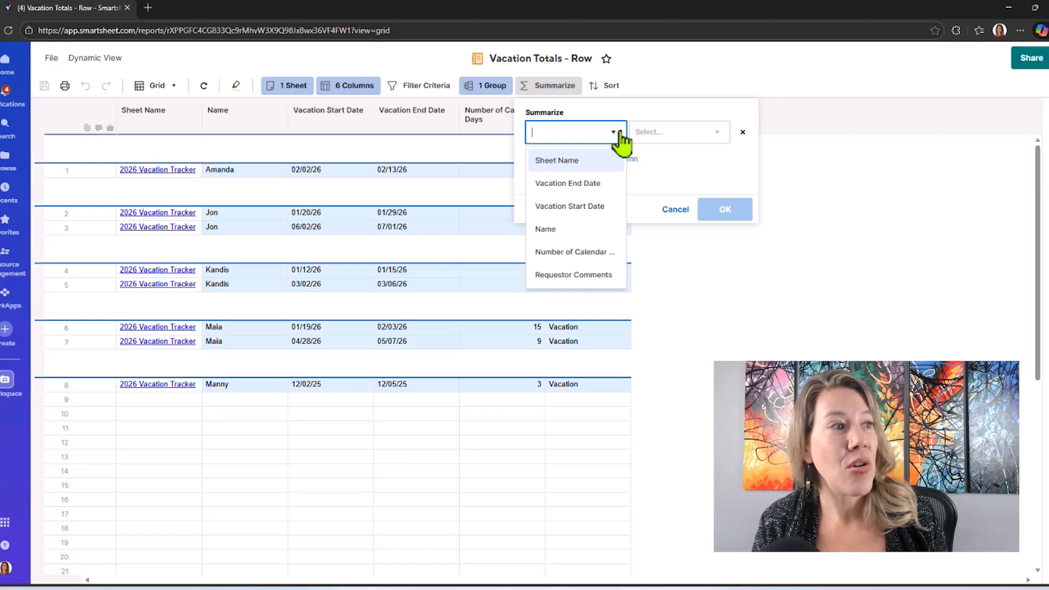
click(589, 255)
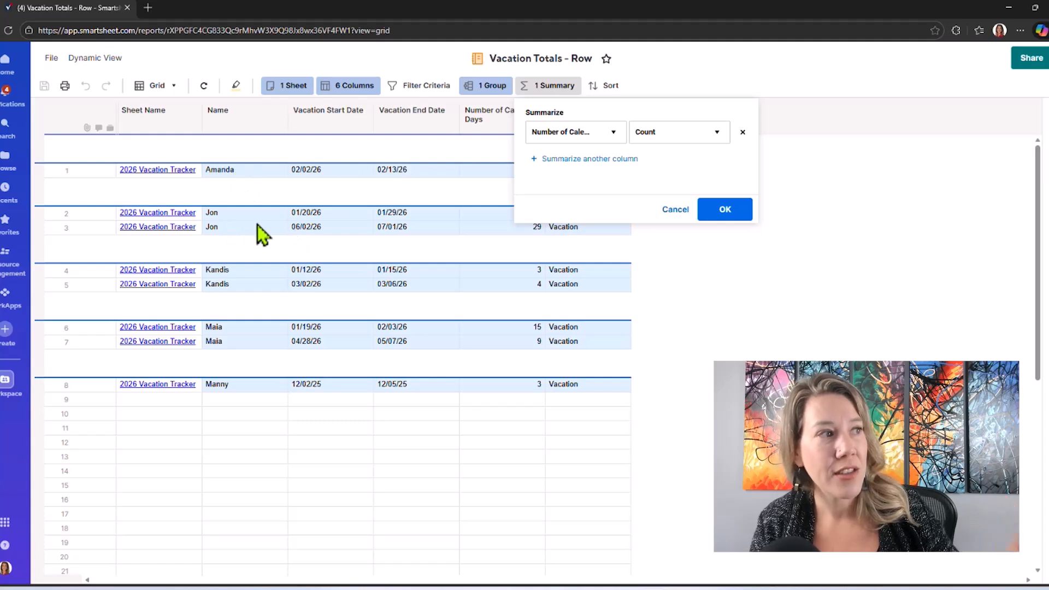
click(717, 133)
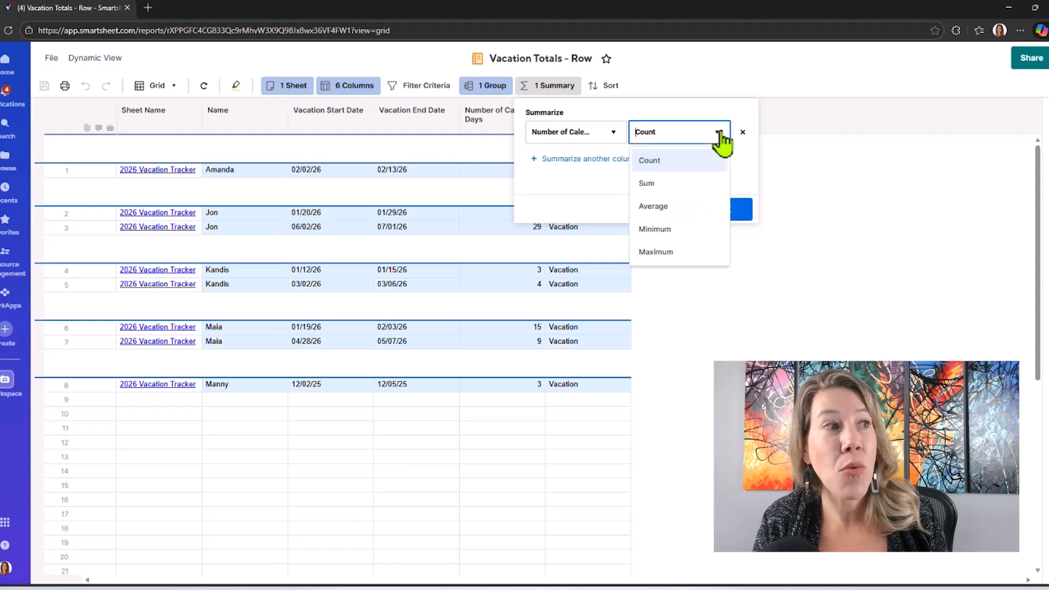
click(692, 188)
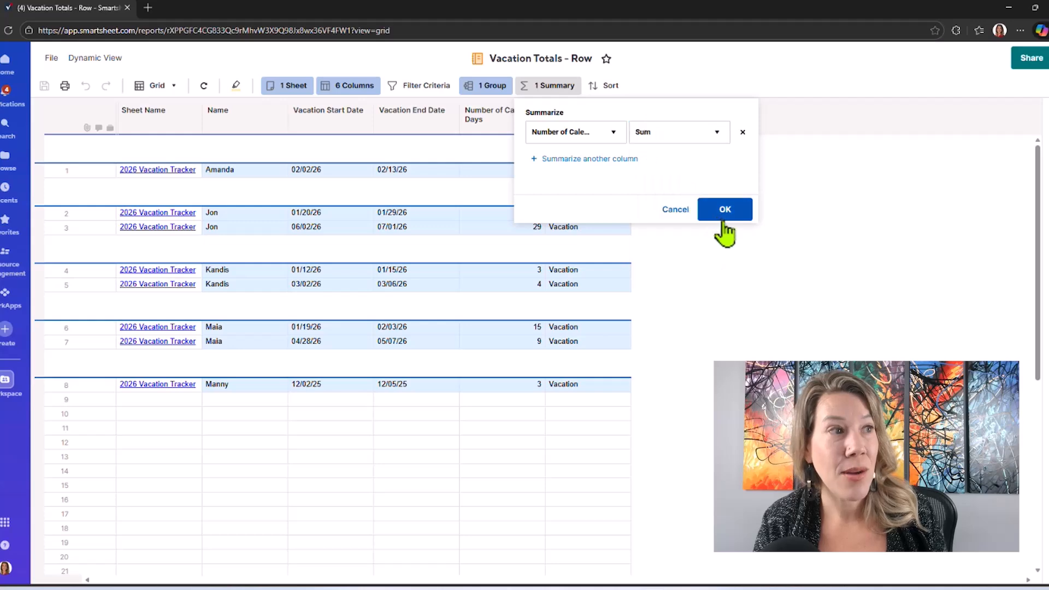
click(726, 211)
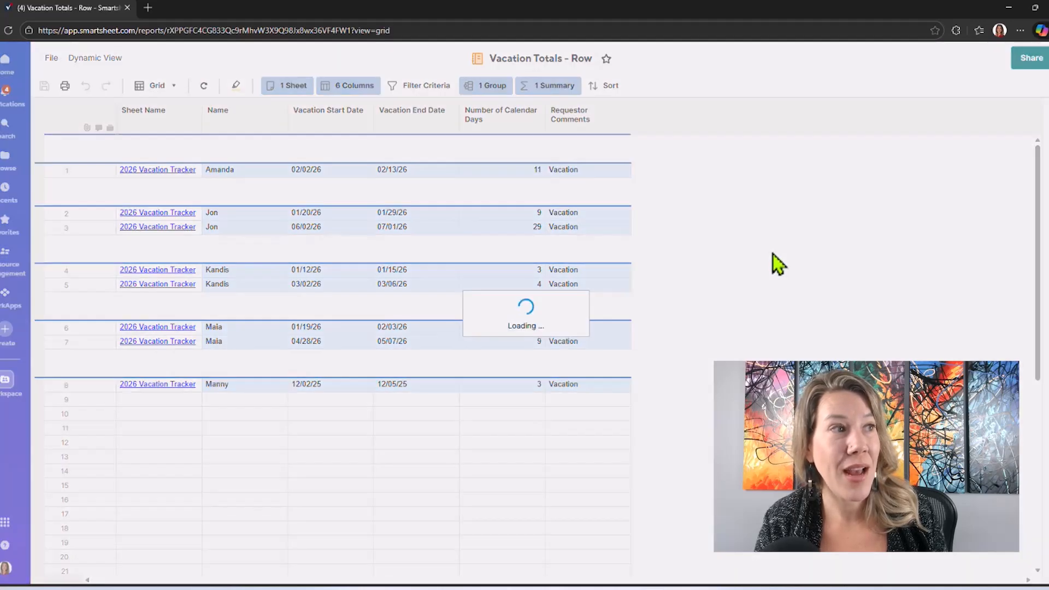